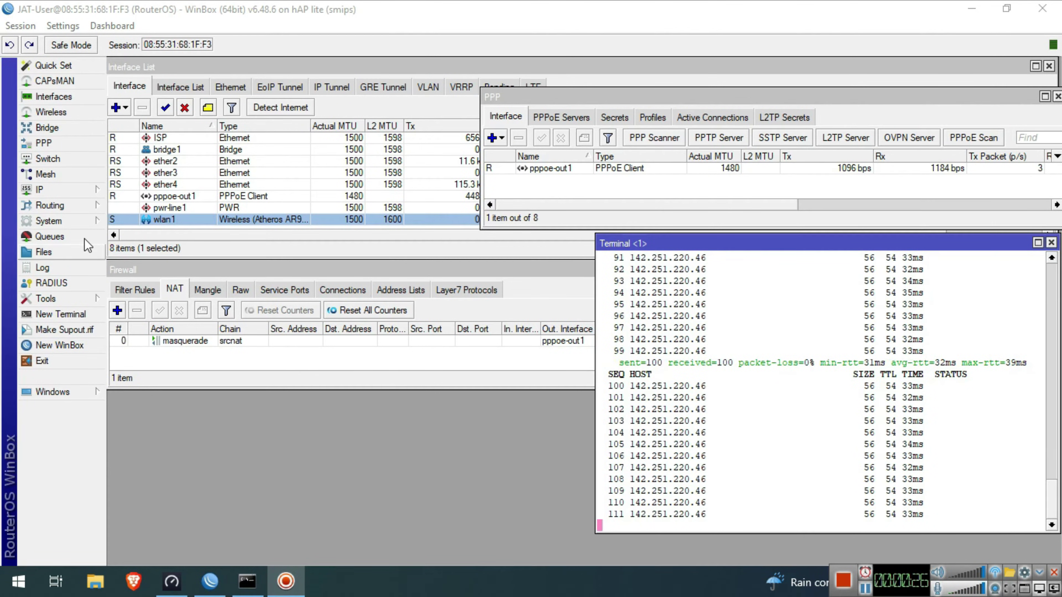
- Reset the router configuration with No Default Configuration ticked and confirm the reboot
{"action": "left_click", "coordinate": [78, 223]}
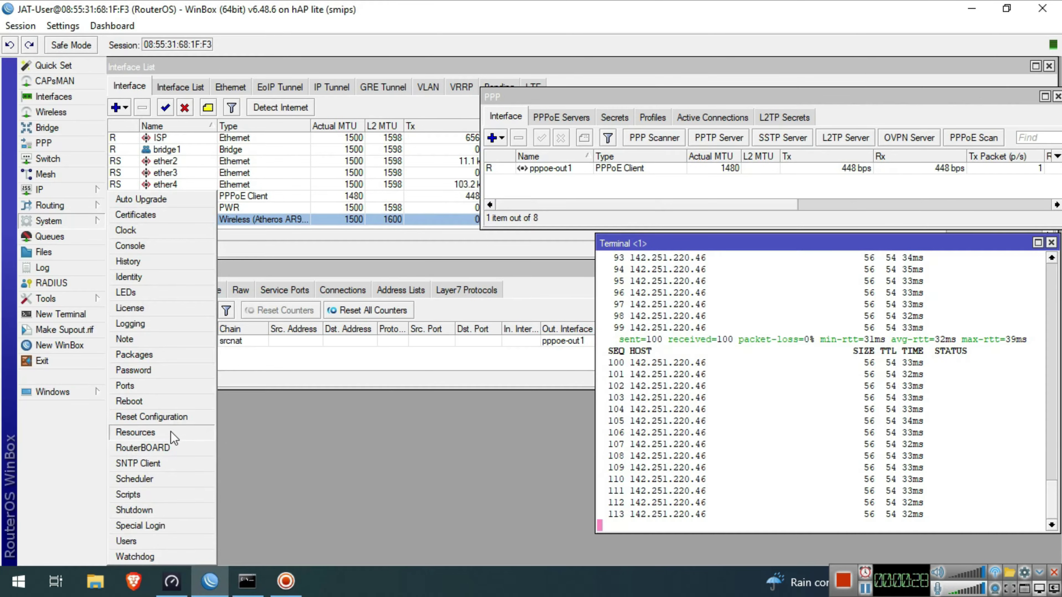
{"action": "left_click", "coordinate": [151, 417]}
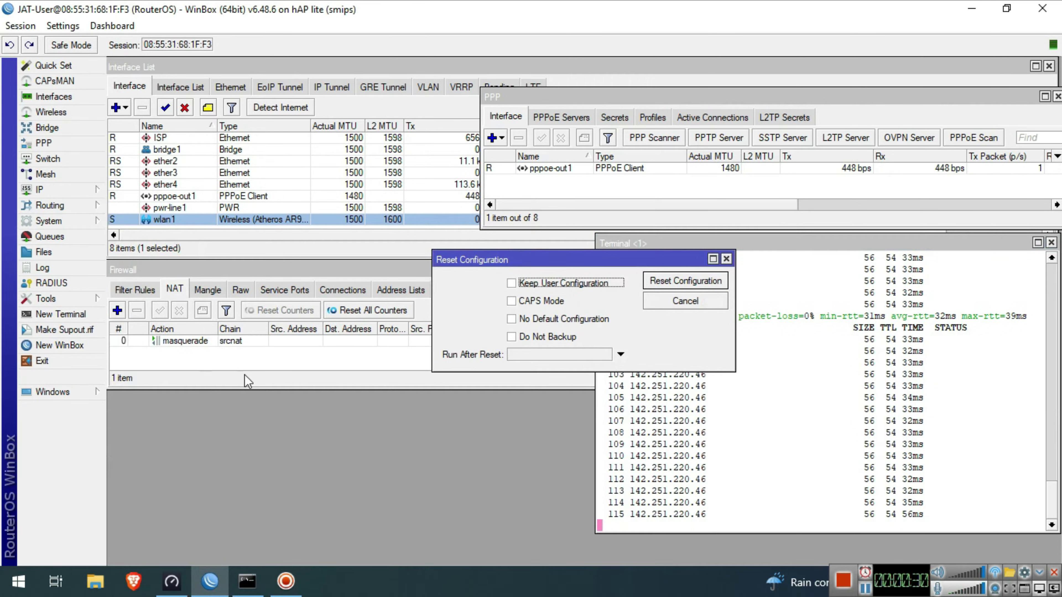
{"action": "left_click", "coordinate": [514, 320]}
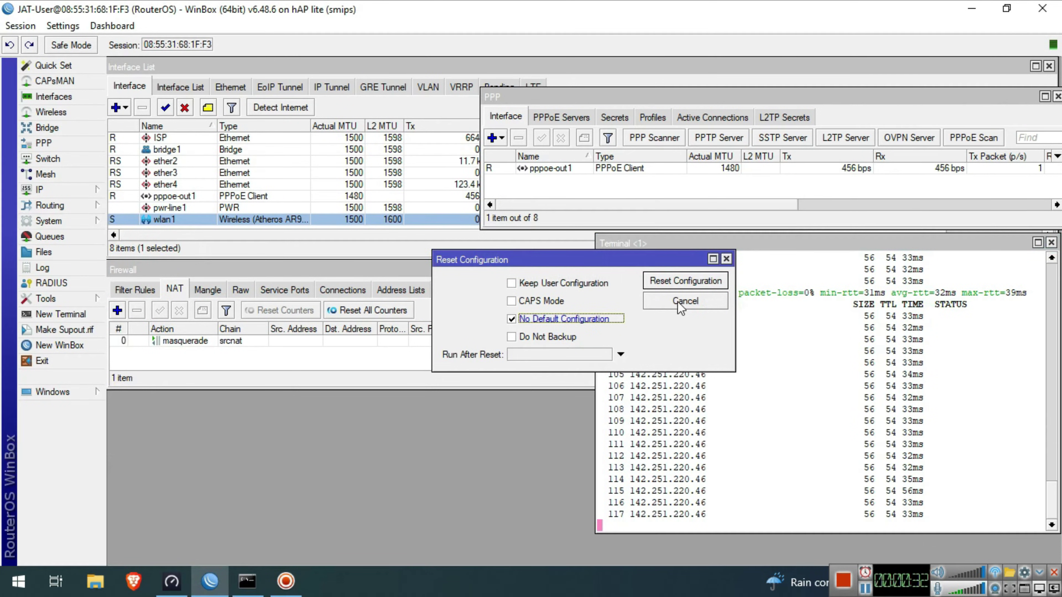
{"action": "left_click", "coordinate": [681, 282]}
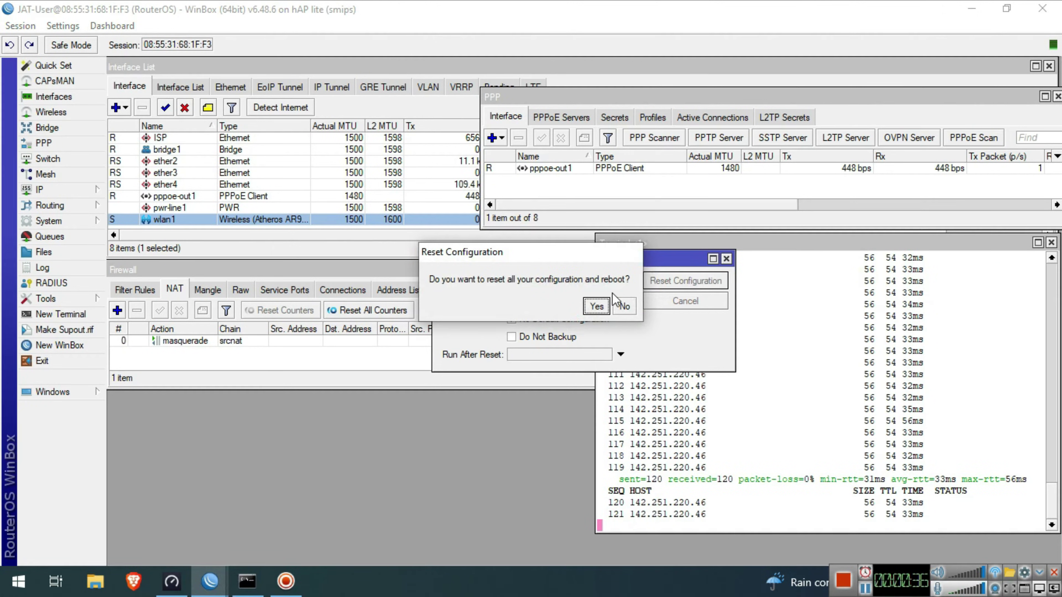
{"action": "left_click", "coordinate": [596, 306]}
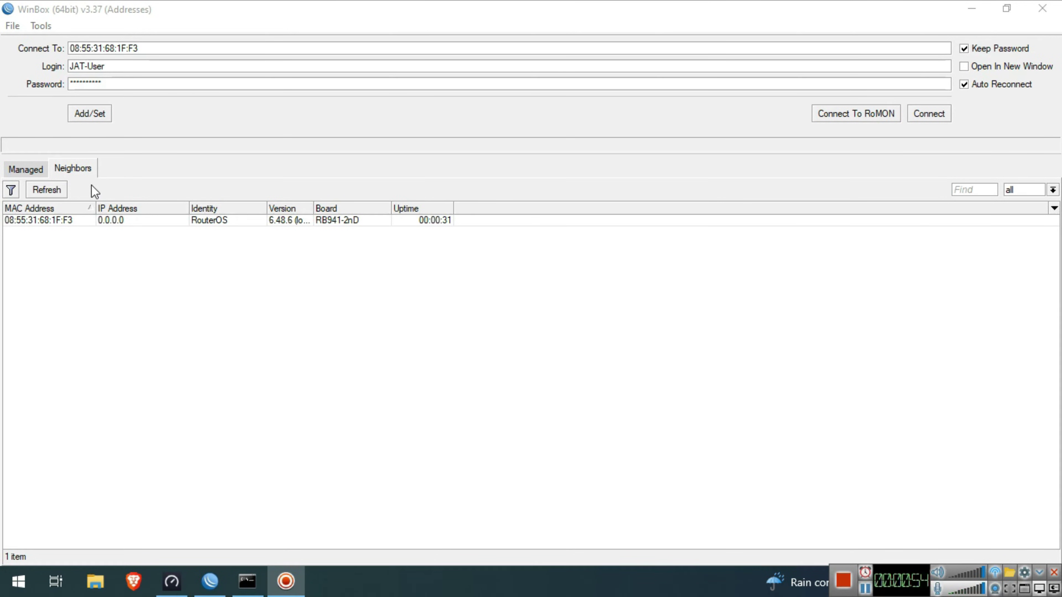
- Log back into the rediscovered router as admin with an empty password
{"action": "left_click", "coordinate": [38, 220]}
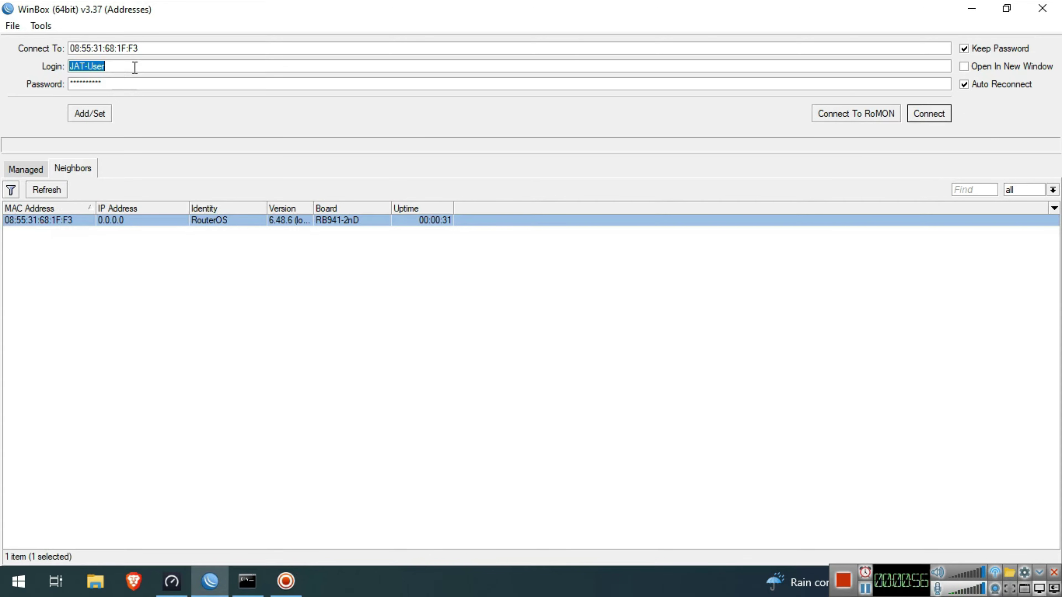
{"action": "type", "text": "admin"}
{"action": "key", "text": "Tab"}
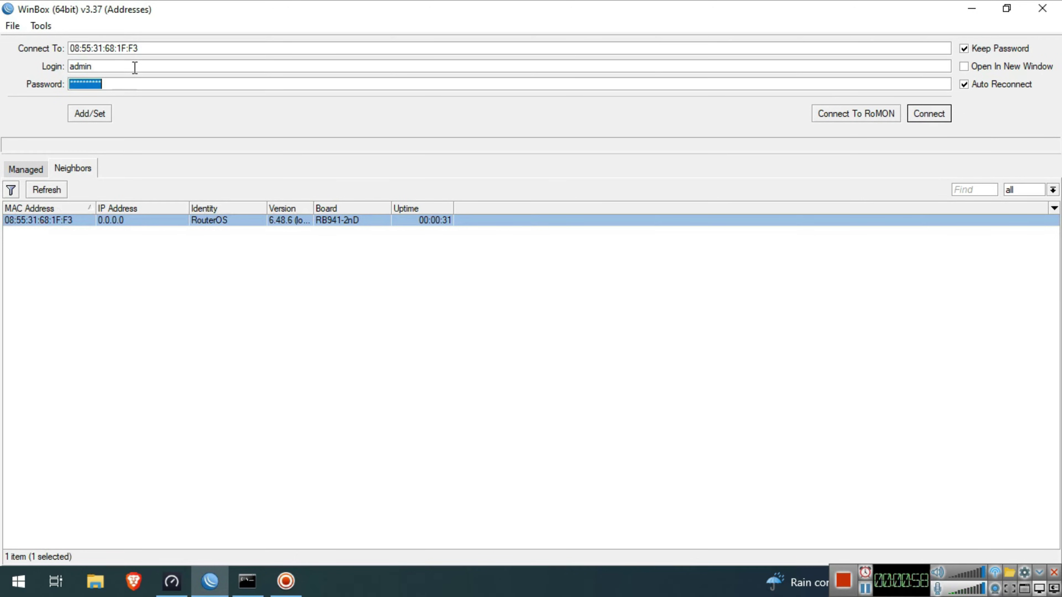
{"action": "key", "text": "BackSpace"}
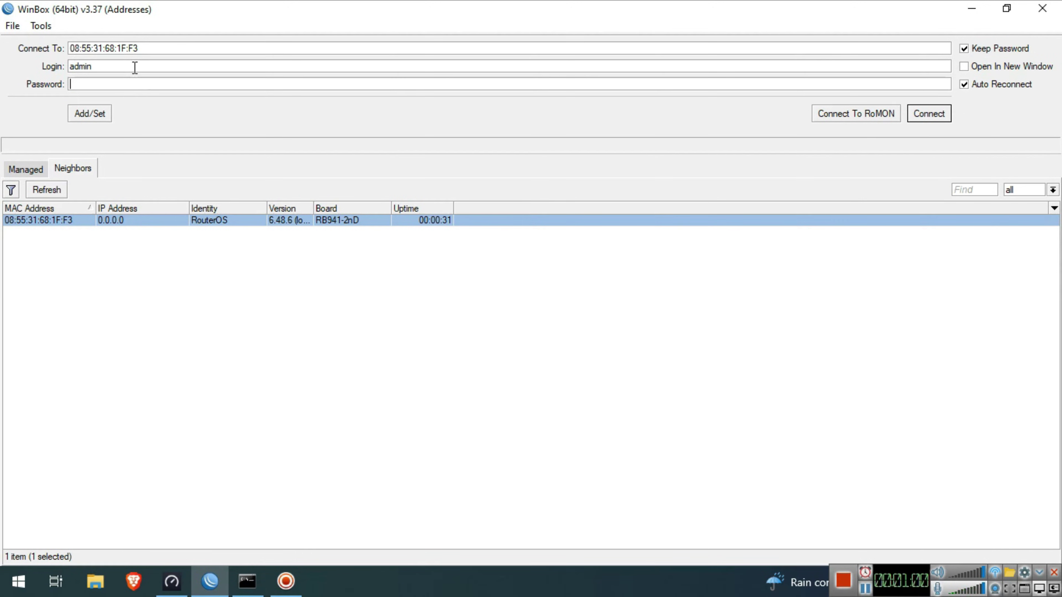
{"action": "left_click", "coordinate": [926, 113]}
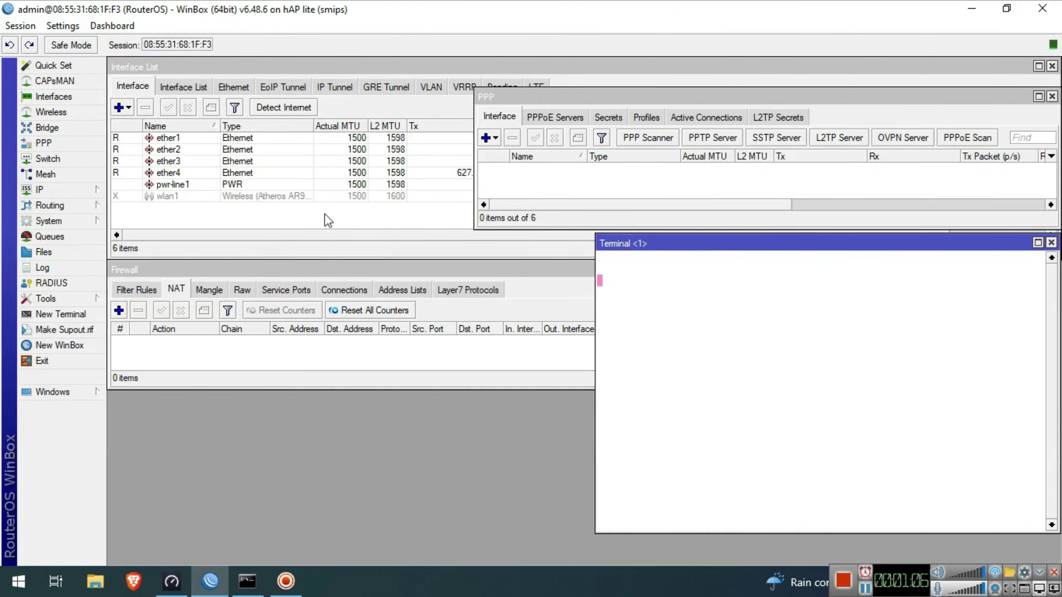
- Close the leftover Interface List, PPP, Terminal and Firewall windows
{"action": "left_click", "coordinate": [279, 230]}
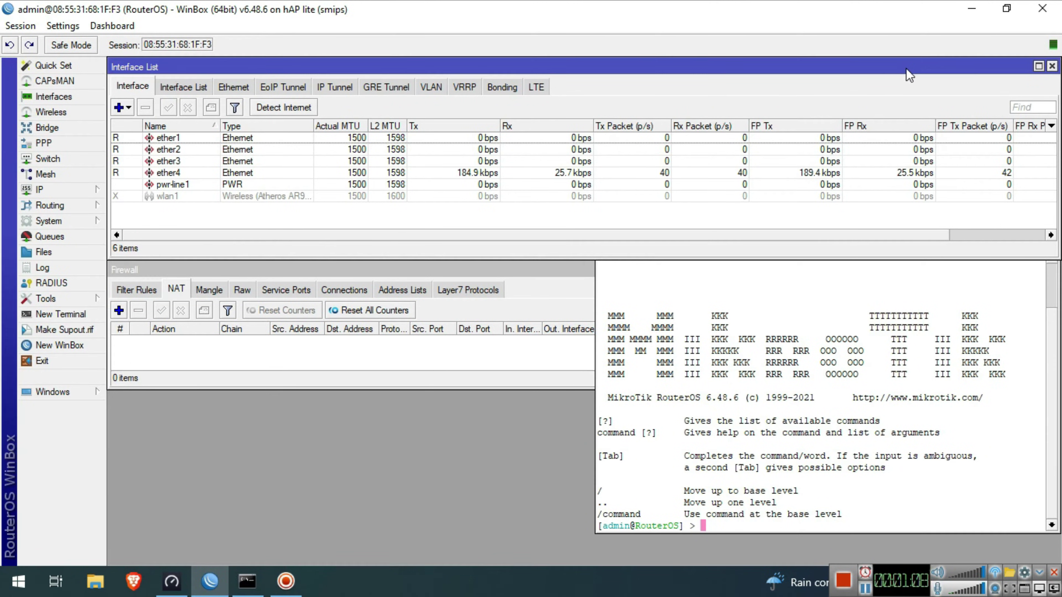
{"action": "left_click", "coordinate": [1052, 67]}
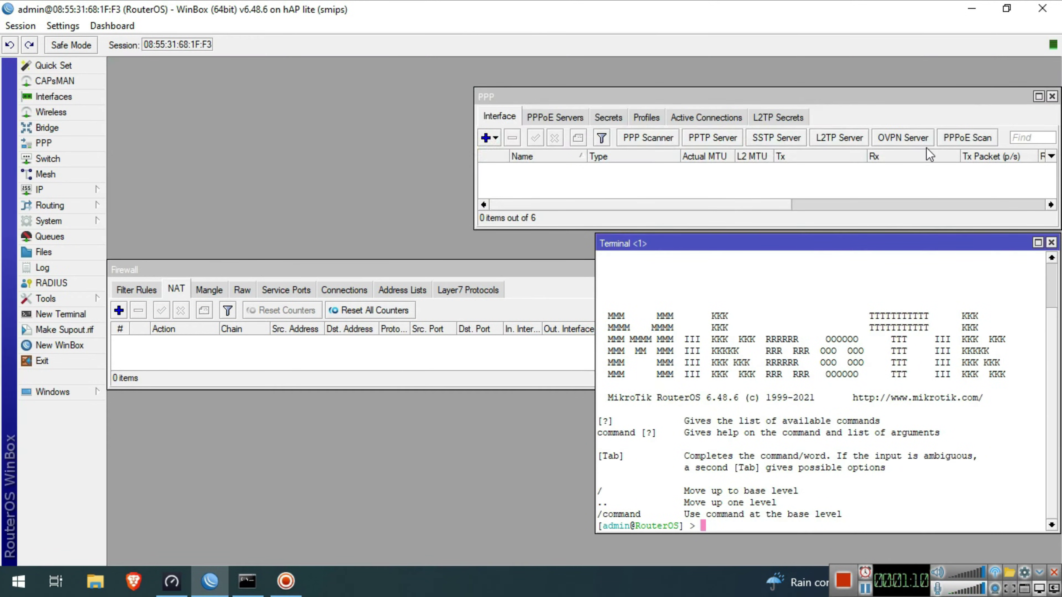
{"action": "left_click", "coordinate": [1052, 97]}
{"action": "left_click", "coordinate": [1053, 243]}
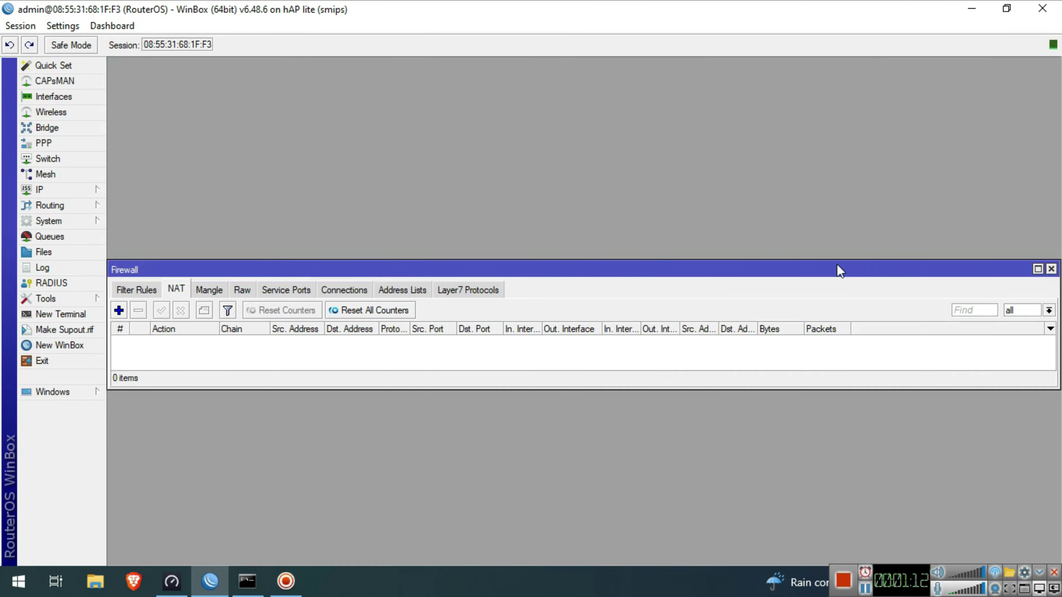
{"action": "left_click", "coordinate": [1052, 269]}
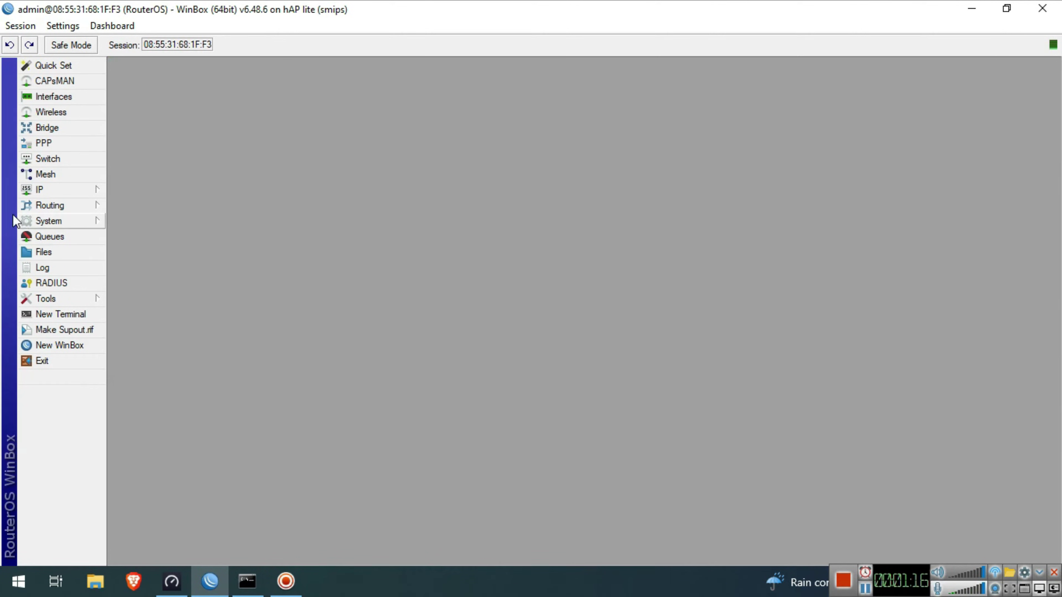
- Change the router identity from RouterOS to JAT-Router
{"action": "left_click", "coordinate": [67, 220]}
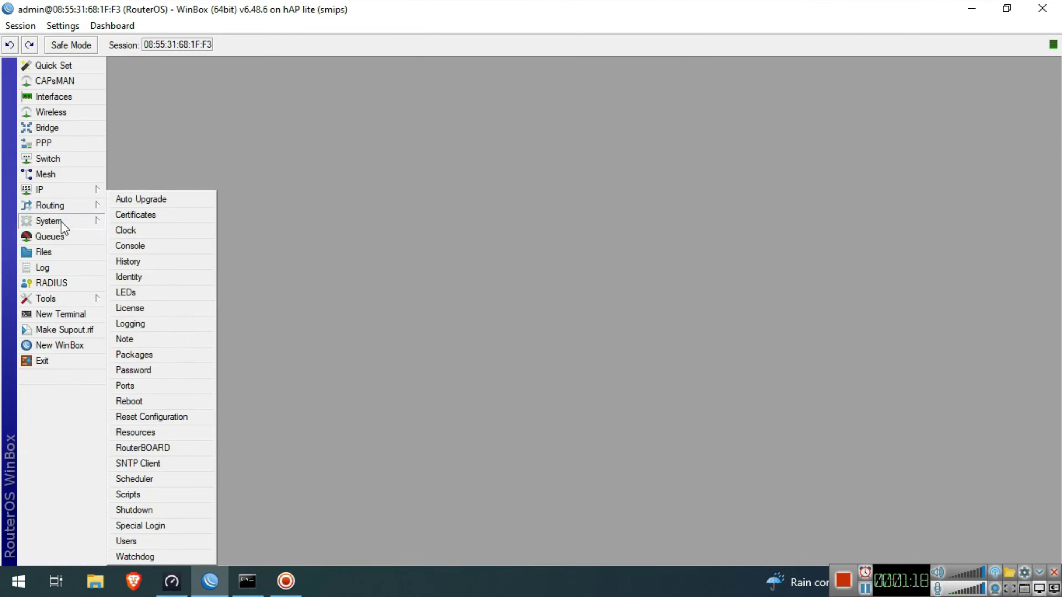
{"action": "left_click", "coordinate": [144, 277]}
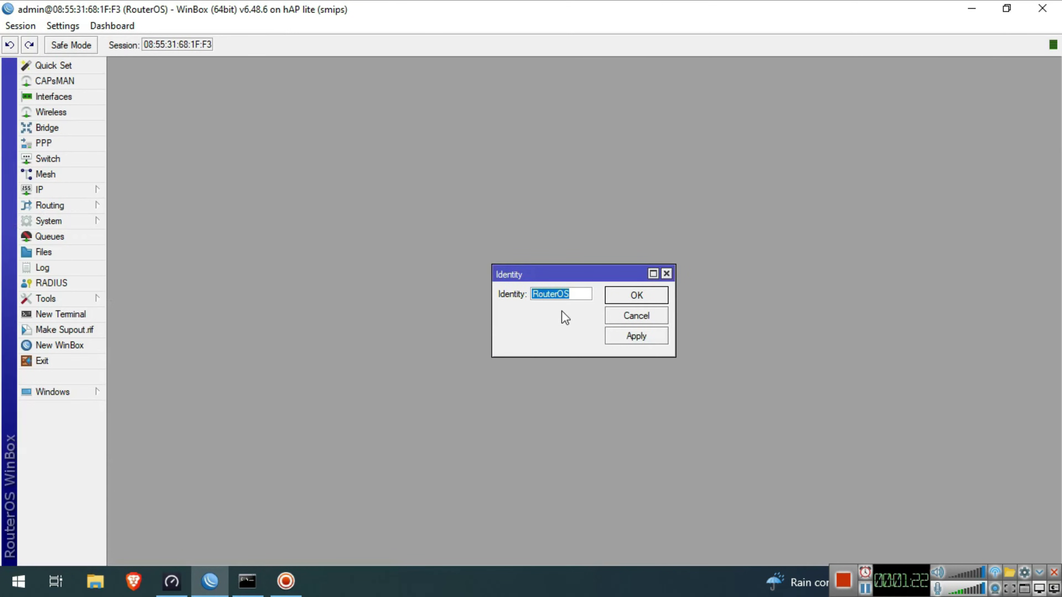
{"action": "type", "text": "JAT-Router"}
{"action": "left_click", "coordinate": [656, 299]}
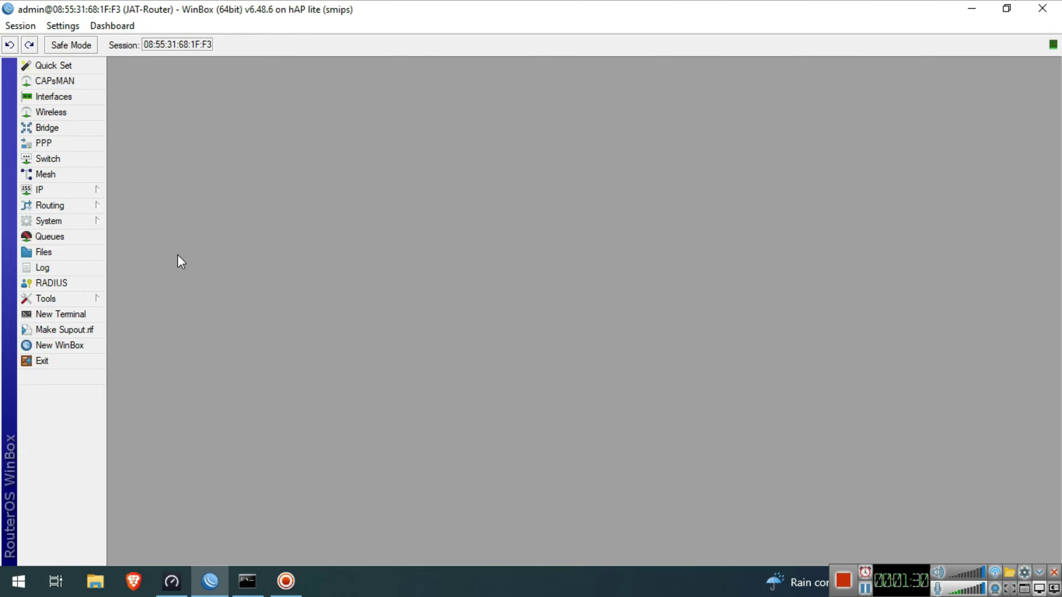
{"action": "left_click", "coordinate": [55, 224]}
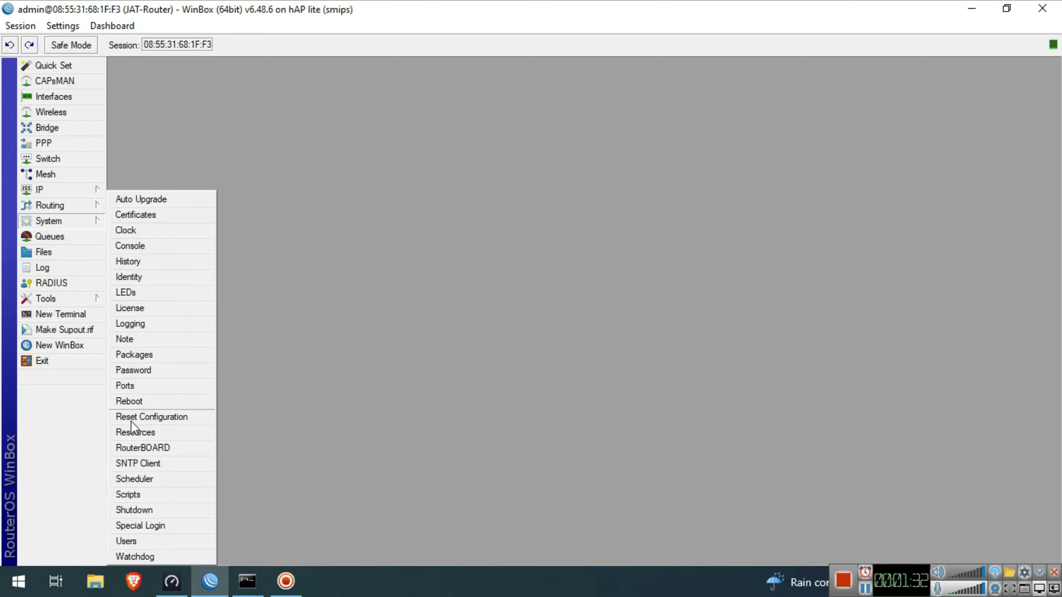
- Add a new user named JAT-User in the full group
{"action": "left_click", "coordinate": [154, 539]}
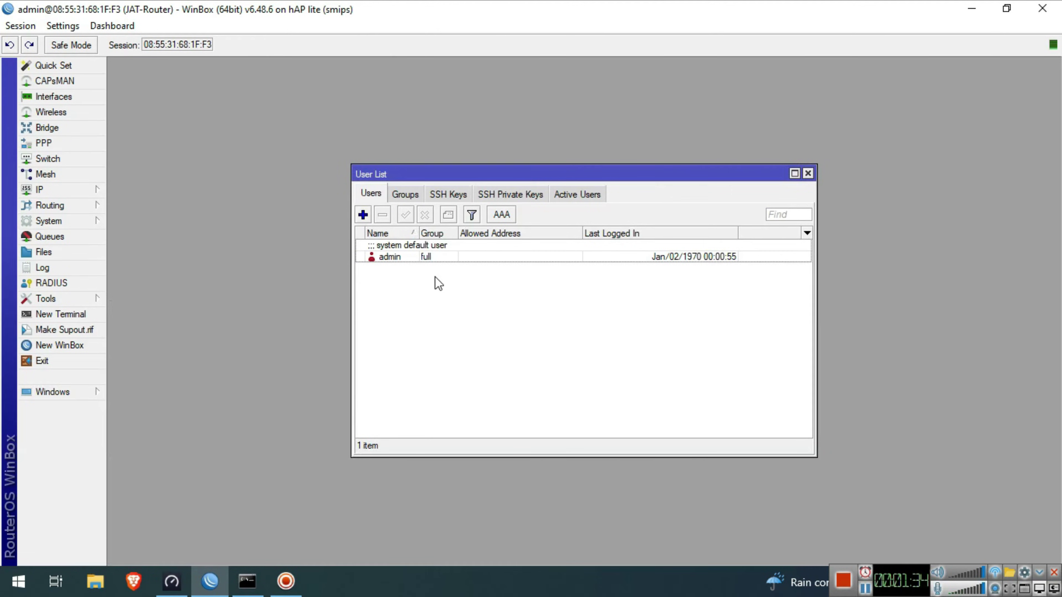
{"action": "left_click", "coordinate": [363, 215]}
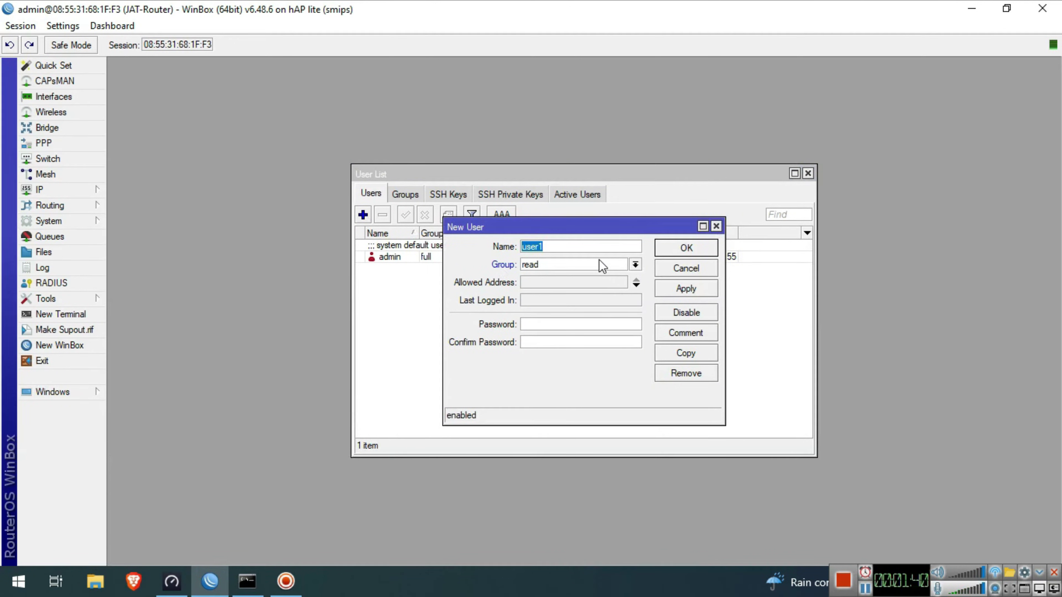
{"action": "type", "text": "JAT-User"}
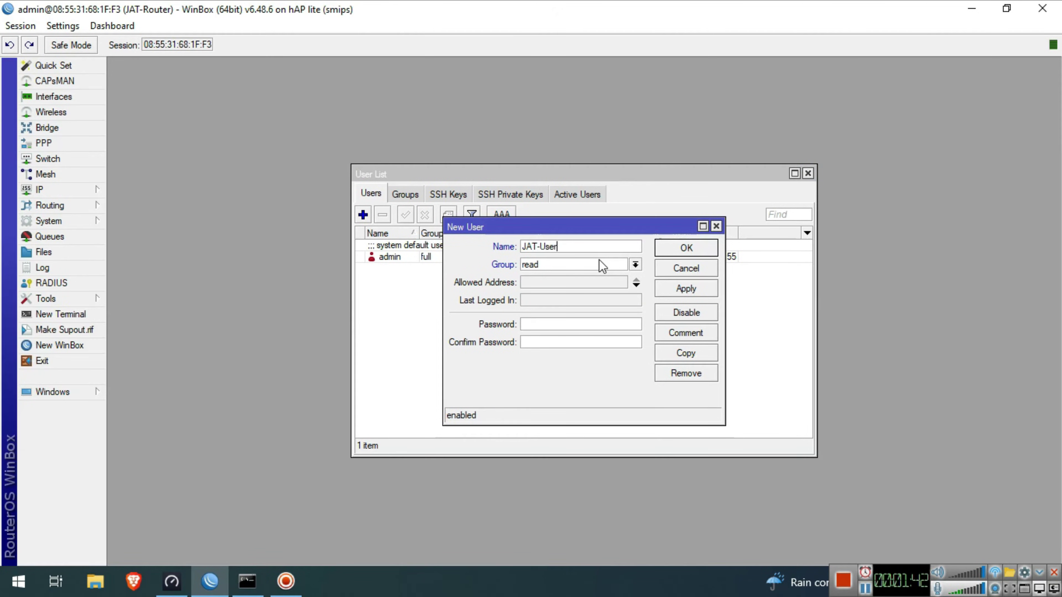
{"action": "left_click", "coordinate": [598, 260]}
{"action": "left_click", "coordinate": [599, 276]}
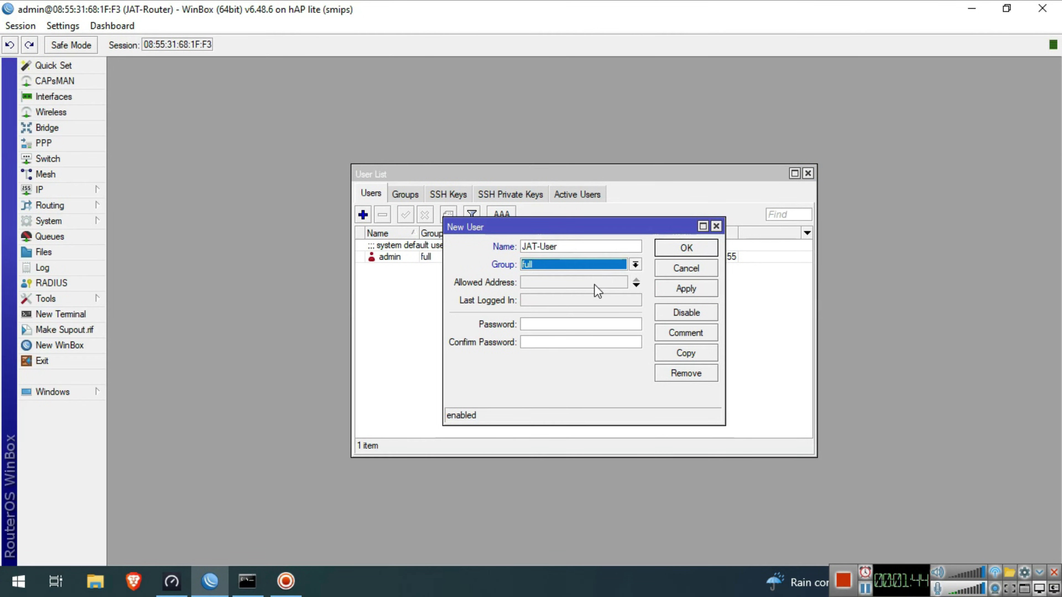
- Give JAT-User a matching password after fixing the mismatch, save it, and exit WinBox
{"action": "left_click", "coordinate": [590, 323]}
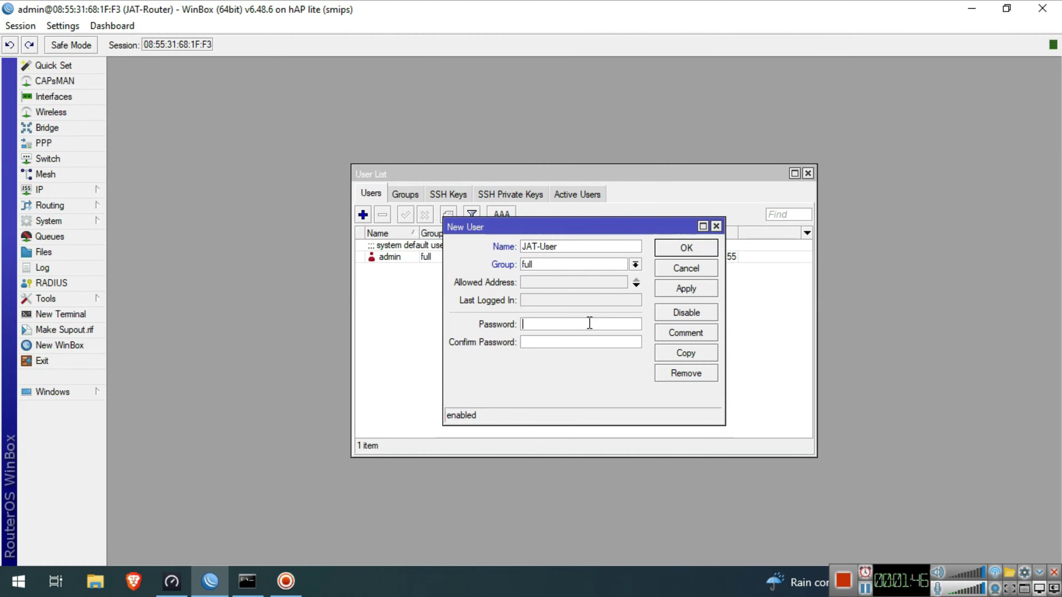
{"action": "type", "text": "******"}
{"action": "left_click", "coordinate": [588, 344]}
{"action": "type", "text": "**********"}
{"action": "left_click", "coordinate": [681, 287]}
{"action": "left_click", "coordinate": [622, 305]}
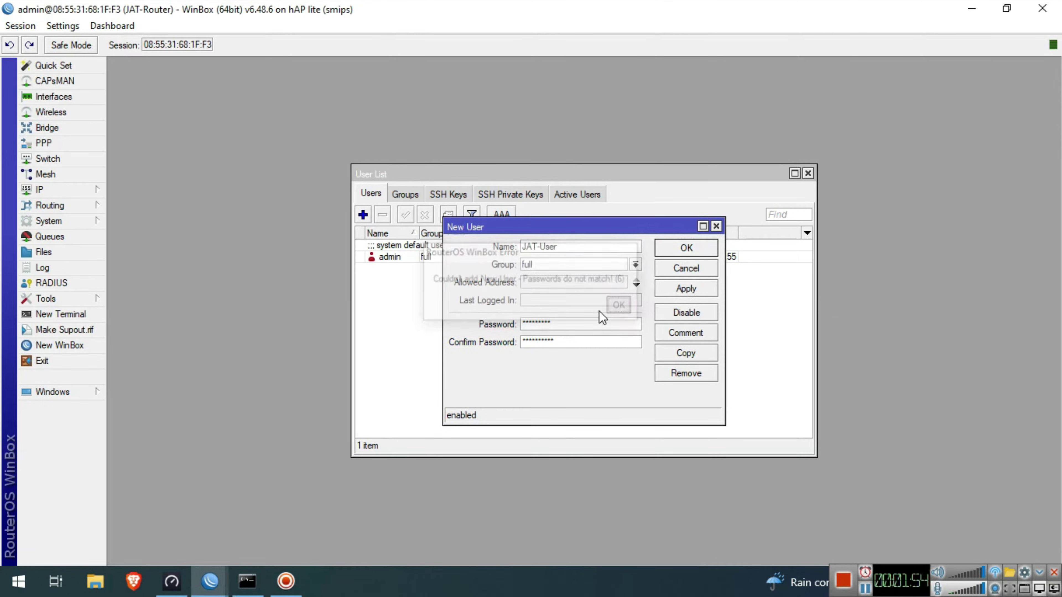
{"action": "left_click", "coordinate": [573, 320]}
{"action": "type", "text": "**"}
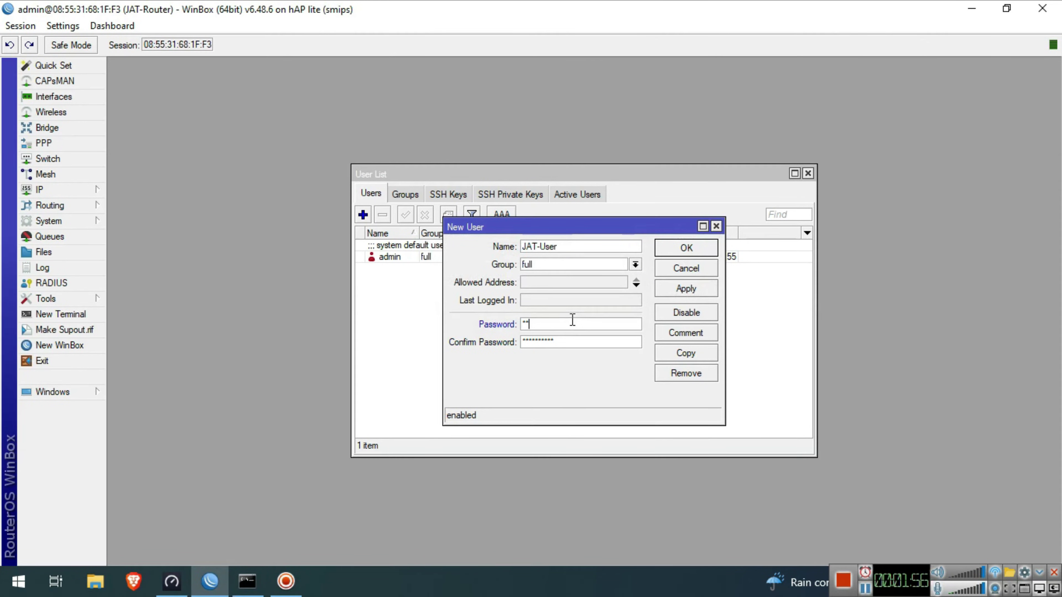
{"action": "type", "text": "*****"}
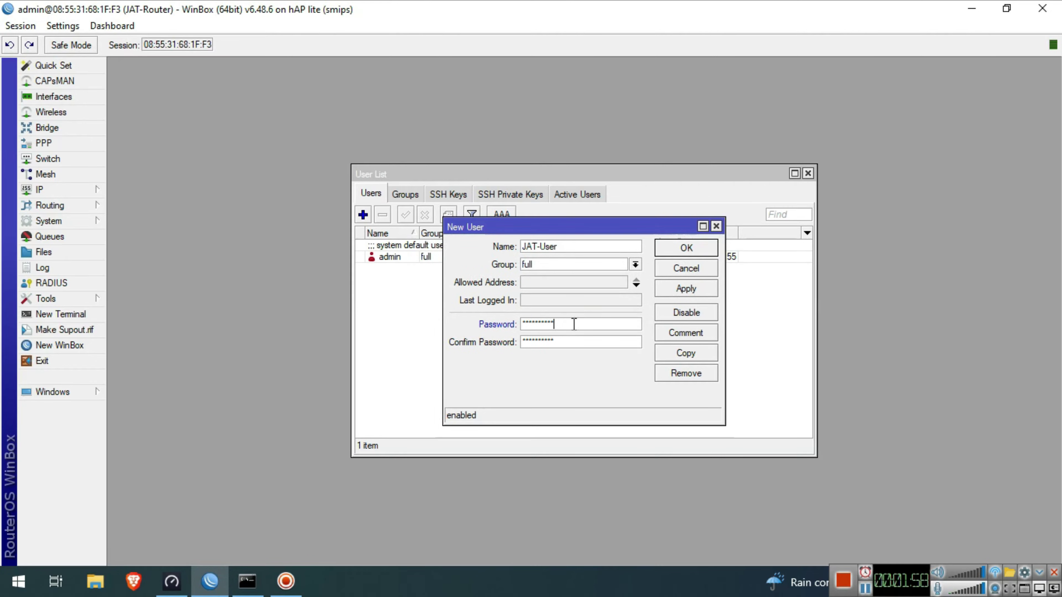
{"action": "left_click", "coordinate": [679, 292]}
{"action": "left_click", "coordinate": [685, 252]}
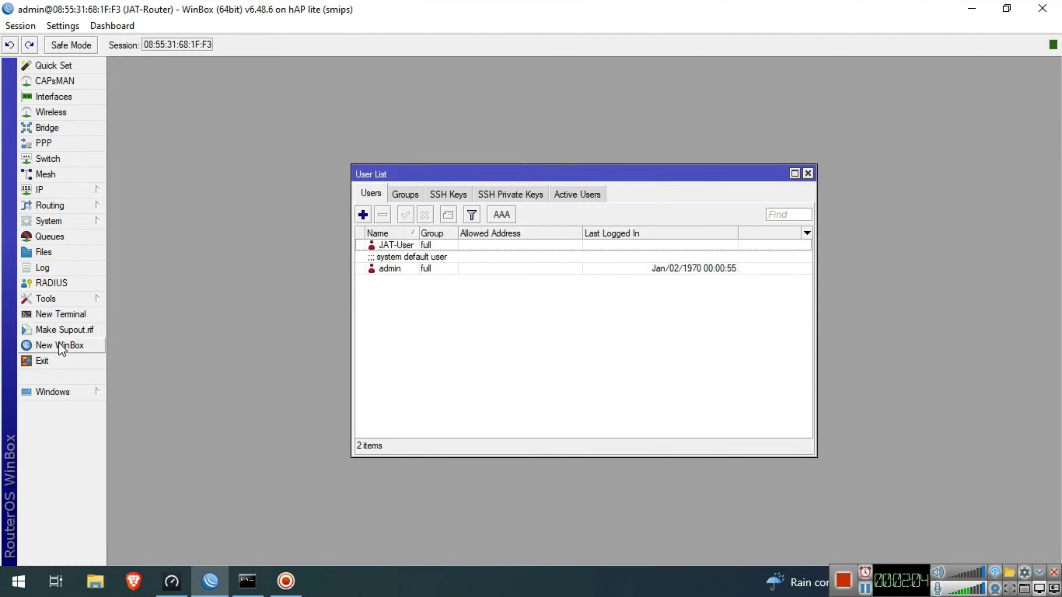
{"action": "left_click", "coordinate": [58, 361]}
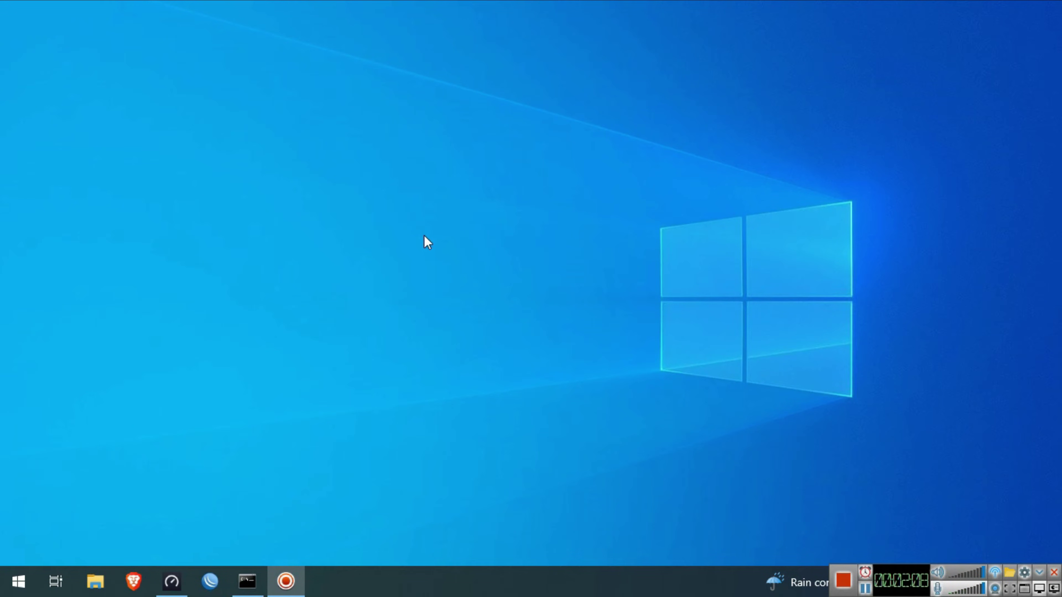
- Relaunch WinBox, rediscover the router and log in as JAT-User with its password
{"action": "left_click", "coordinate": [210, 582]}
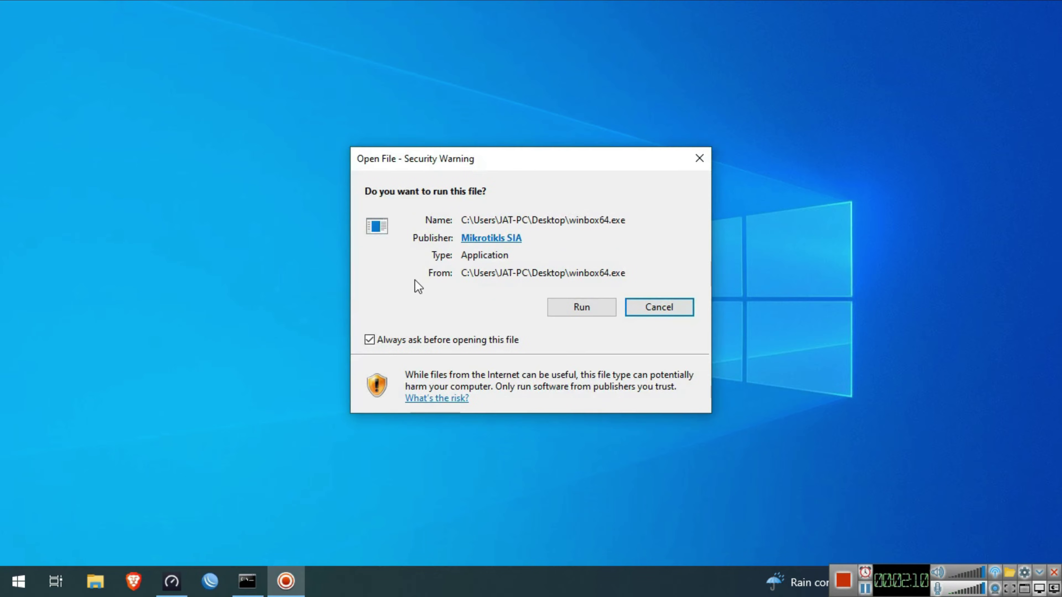
{"action": "left_click", "coordinate": [557, 300]}
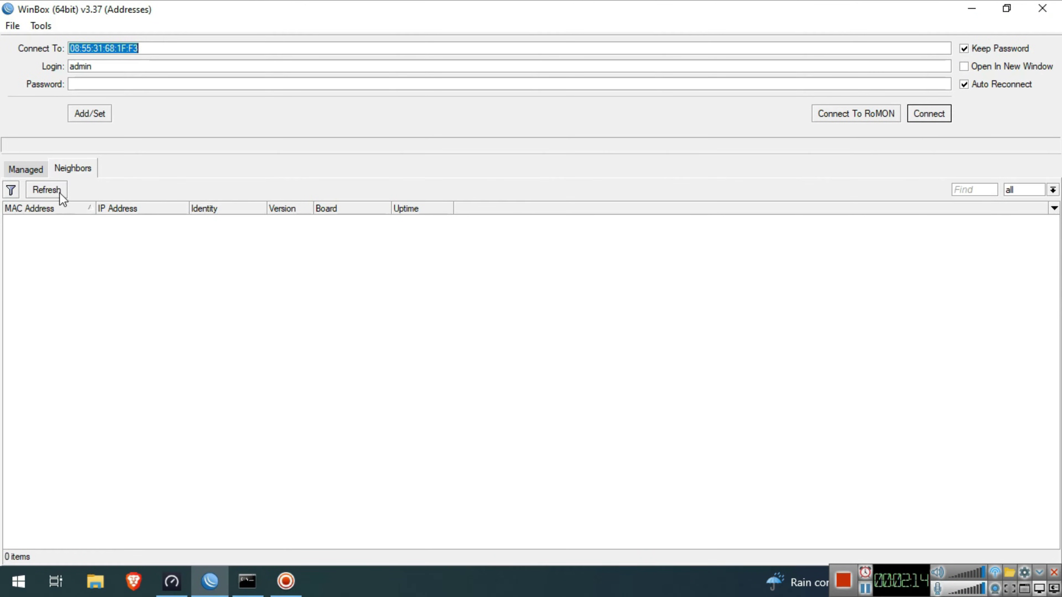
{"action": "left_click", "coordinate": [55, 189]}
{"action": "left_click", "coordinate": [36, 220]}
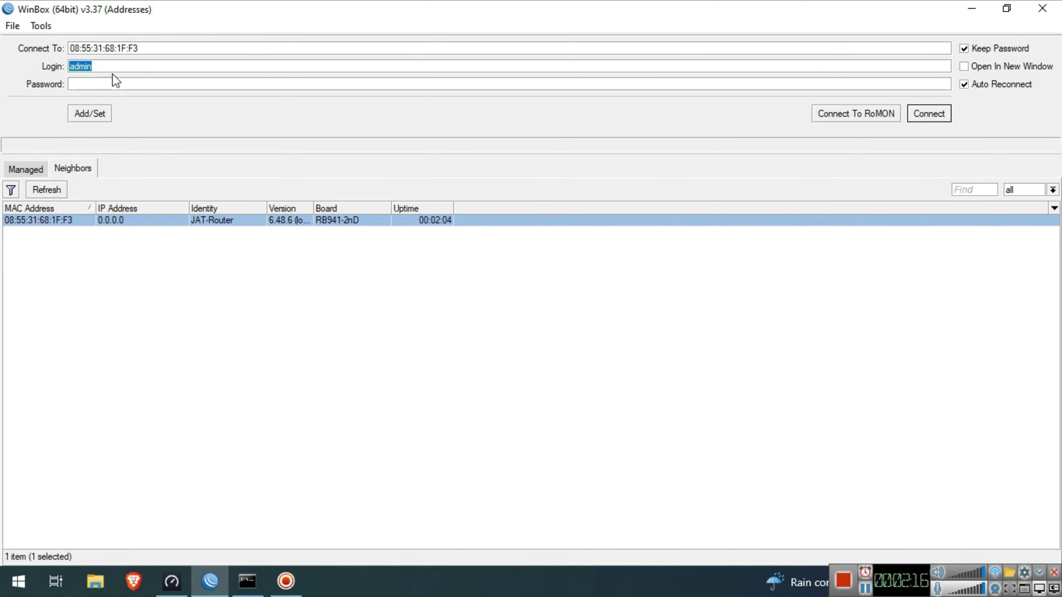
{"action": "type", "text": "JAT-U"}
{"action": "type", "text": "**********"}
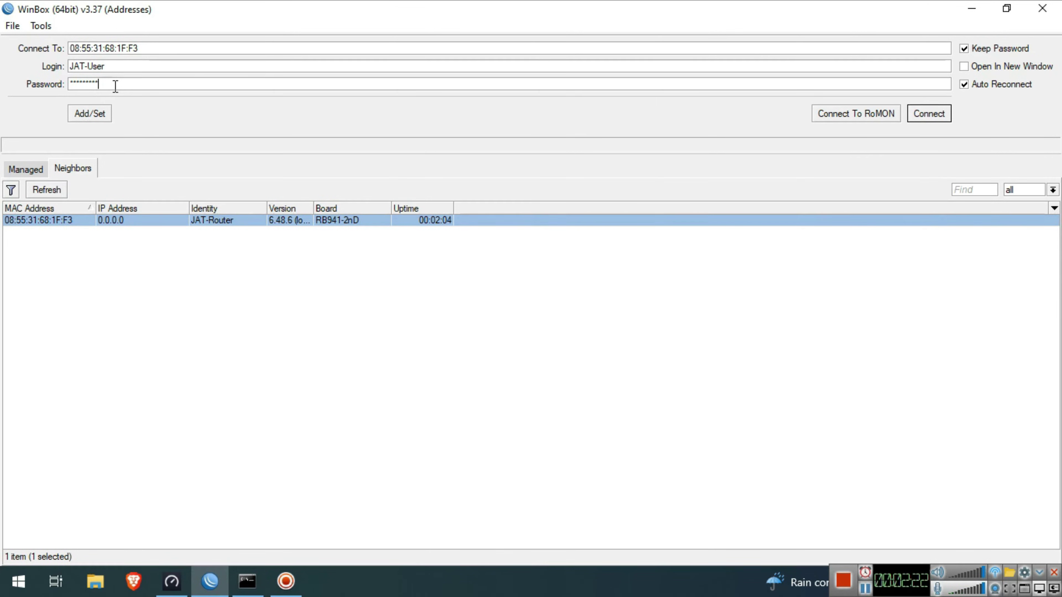
{"action": "left_click", "coordinate": [911, 113]}
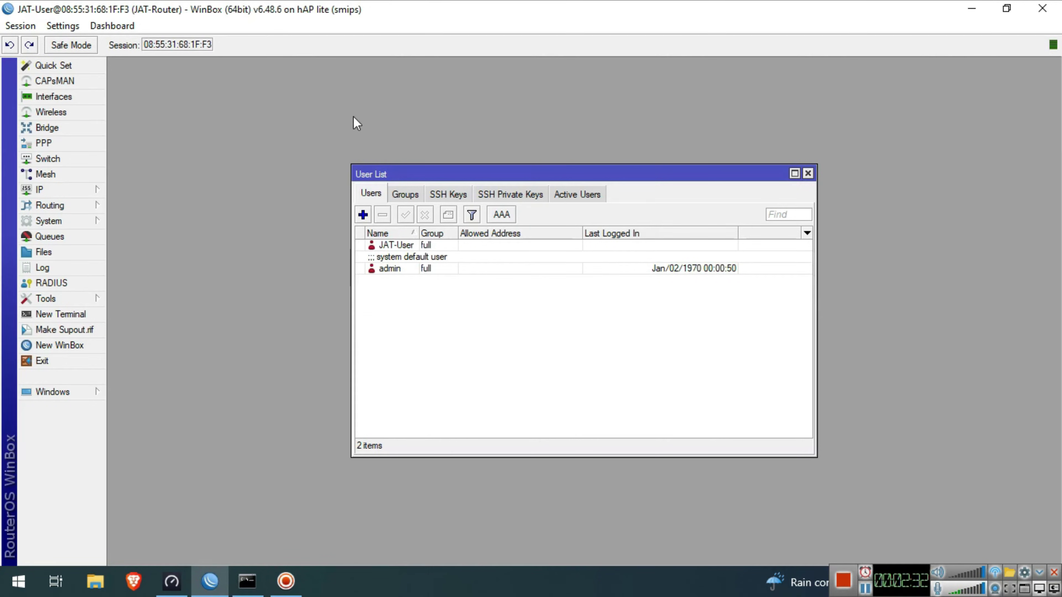
- Remove the admin account from the user list, then close the list
{"action": "left_click", "coordinate": [424, 270]}
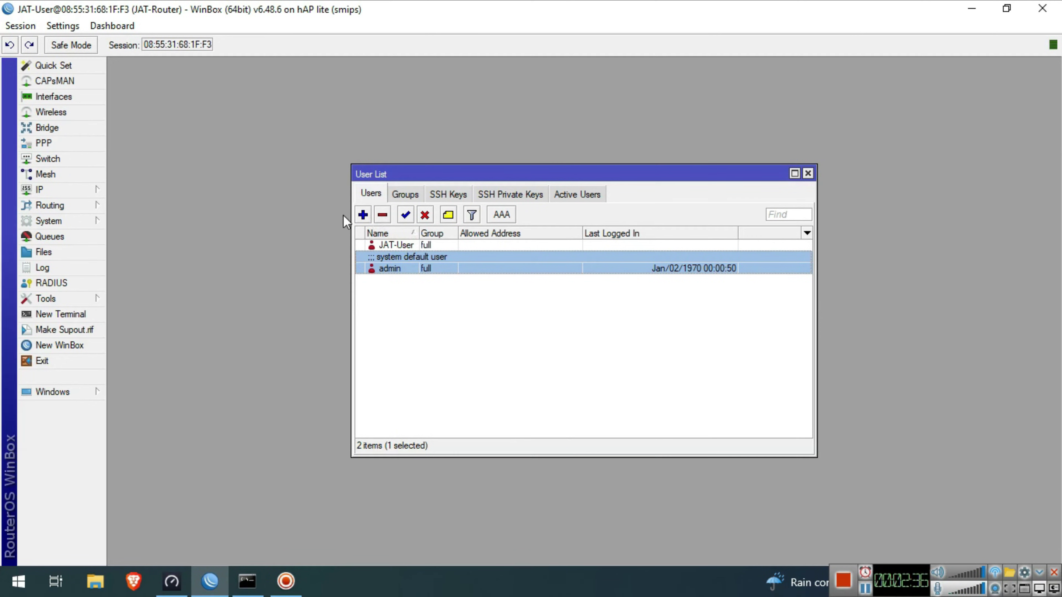
{"action": "left_click", "coordinate": [382, 215]}
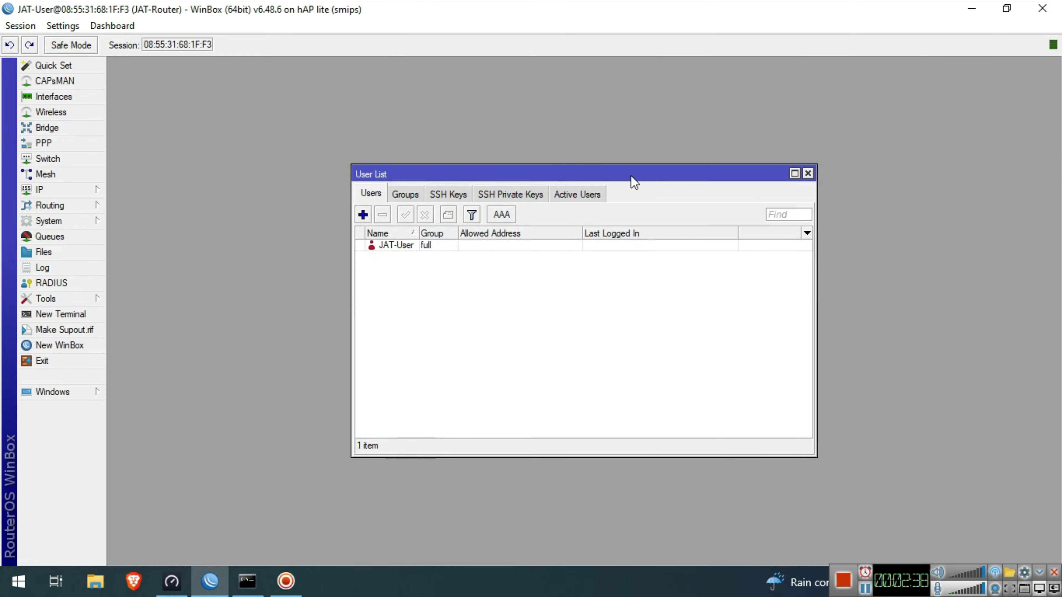
{"action": "left_click", "coordinate": [808, 172]}
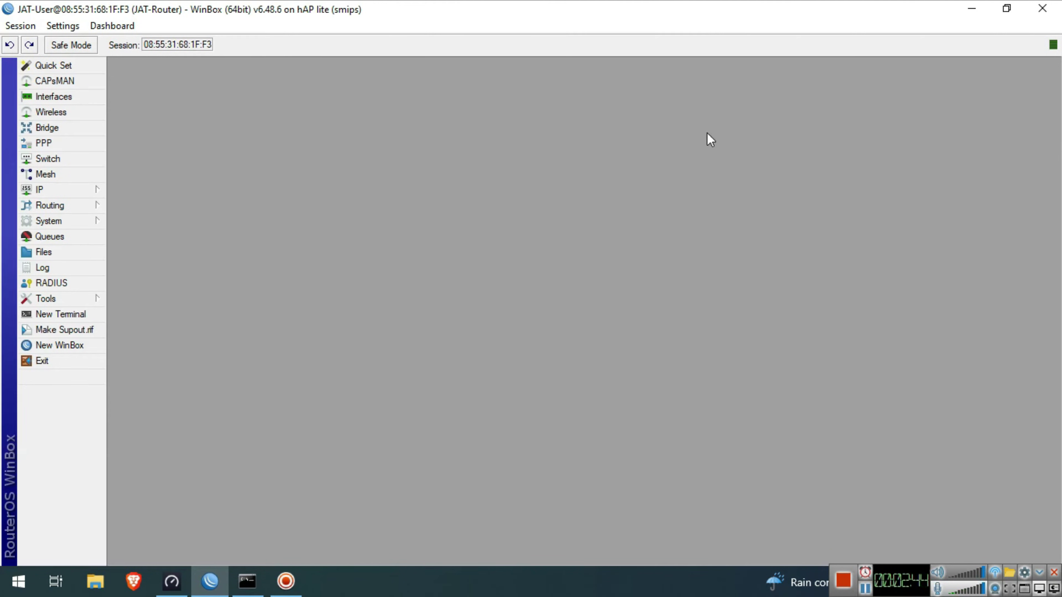
- Rename interface ether1 to ISP in the interface list
{"action": "left_click", "coordinate": [64, 97]}
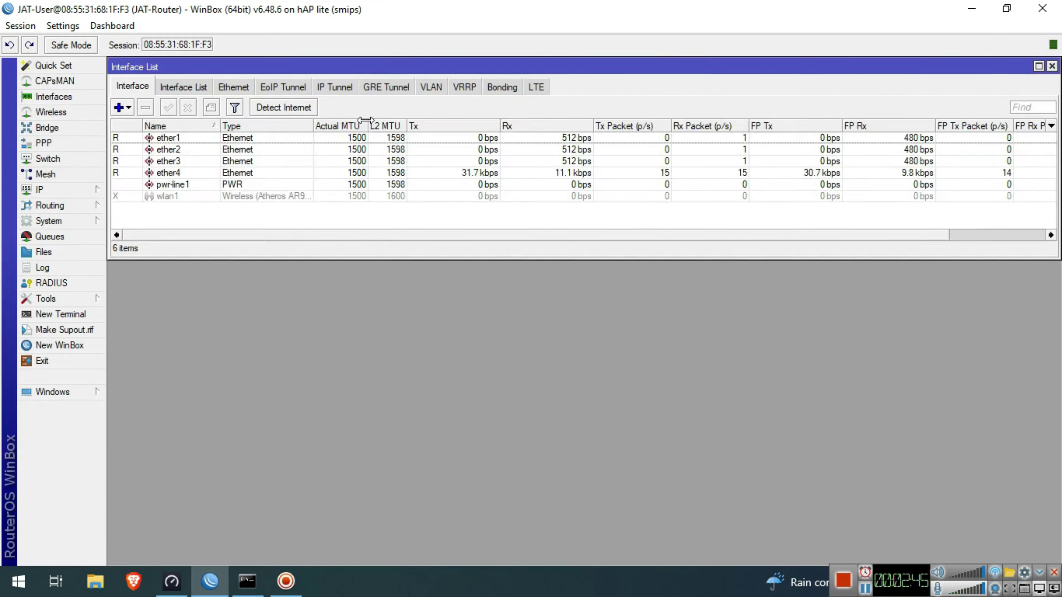
{"action": "double_click", "coordinate": [232, 138]}
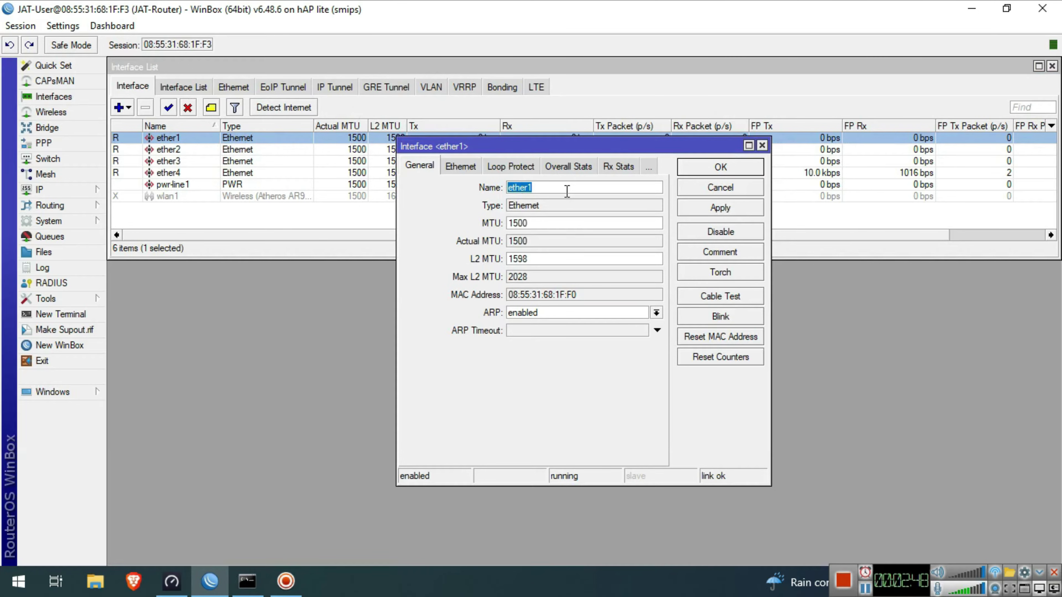
{"action": "type", "text": "ISP"}
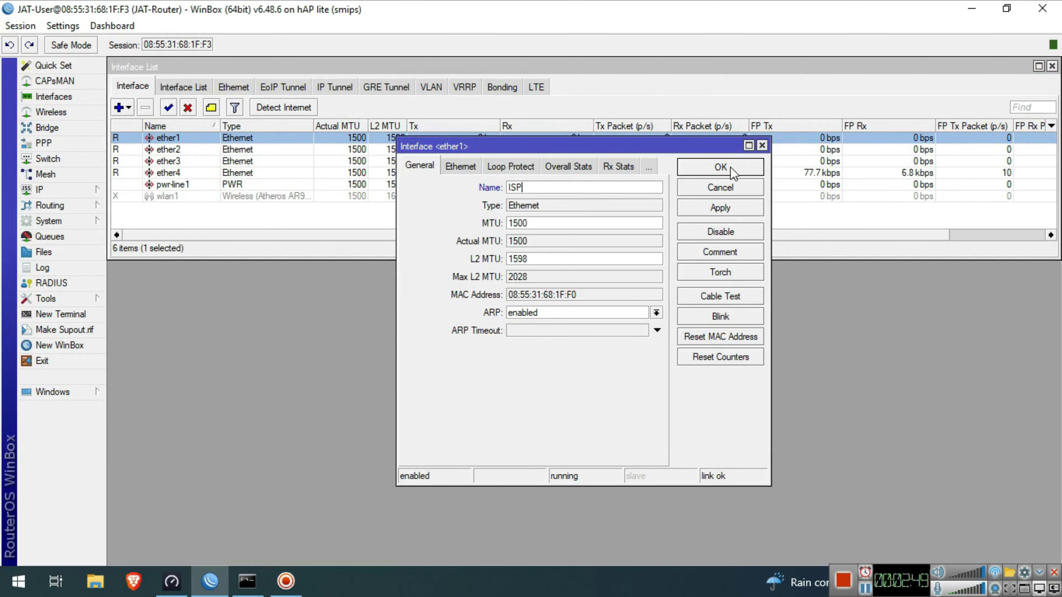
{"action": "left_click", "coordinate": [729, 167]}
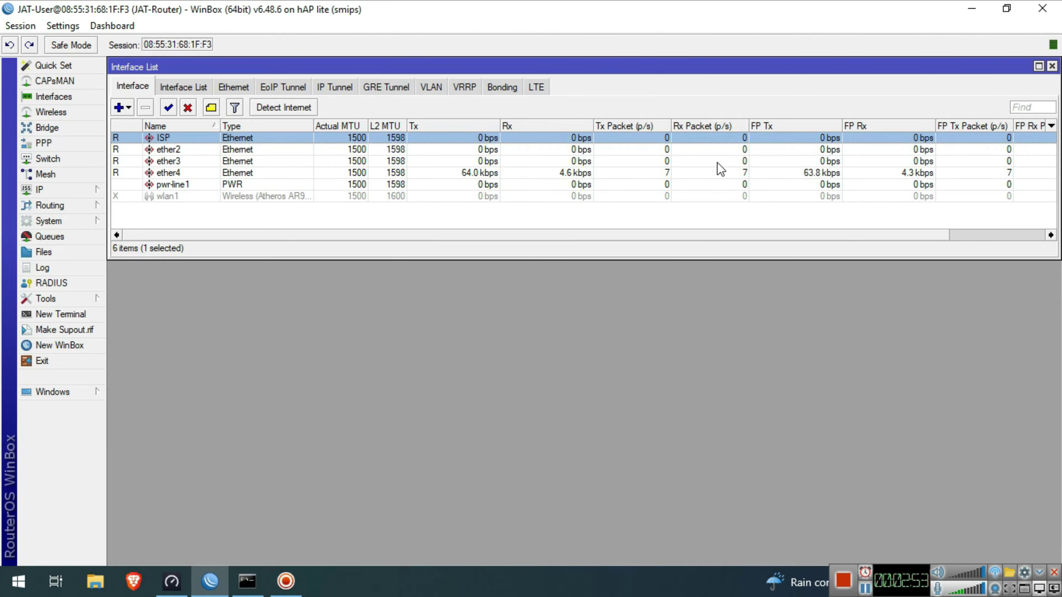
{"action": "left_click", "coordinate": [82, 133]}
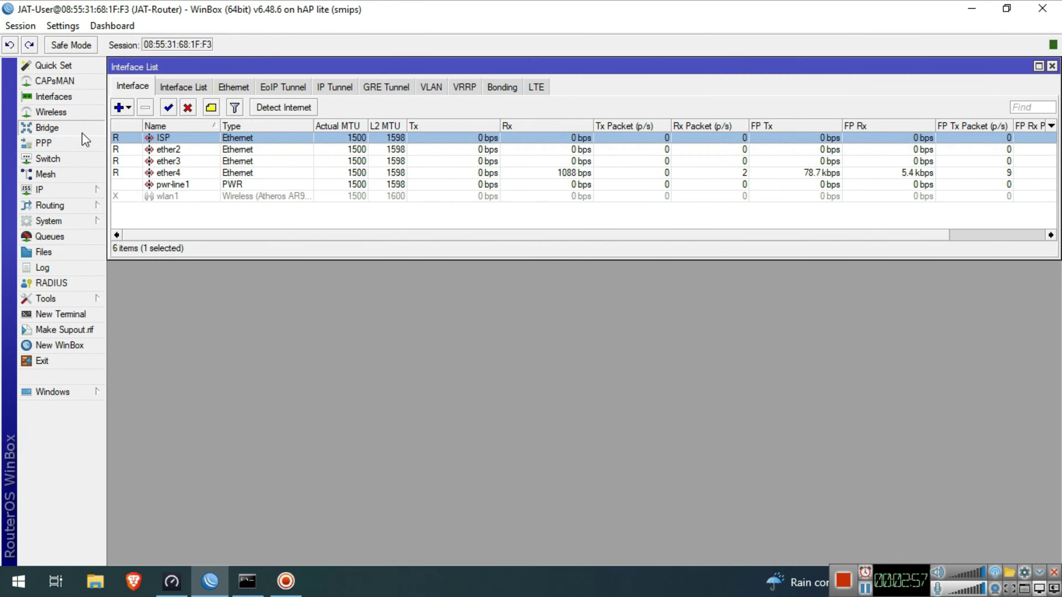
- Add a bridge named Bridge-LAN on the Bridge tab
{"action": "left_click", "coordinate": [127, 213]}
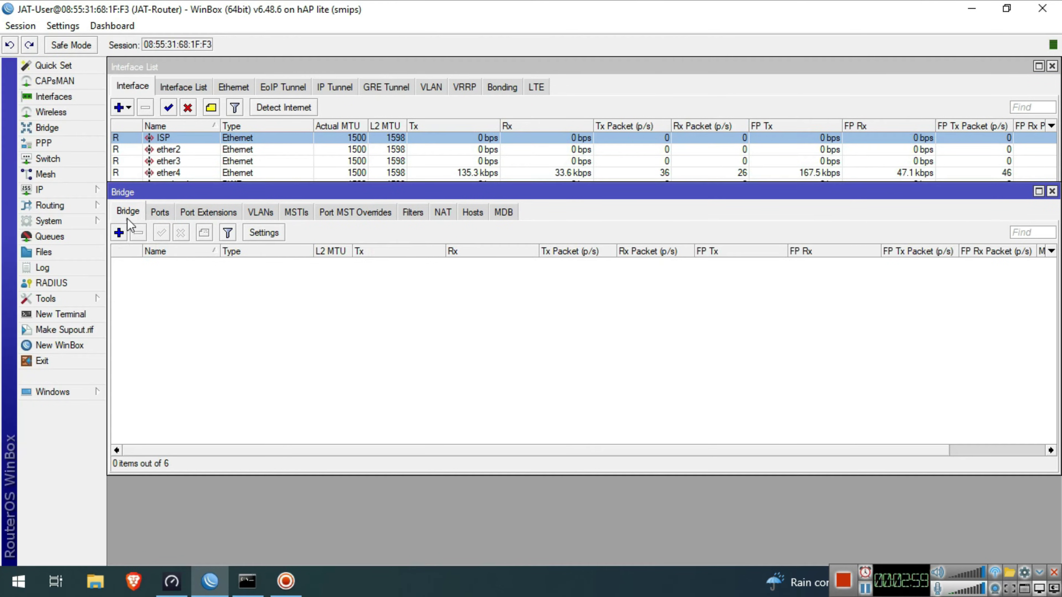
{"action": "left_click", "coordinate": [119, 233]}
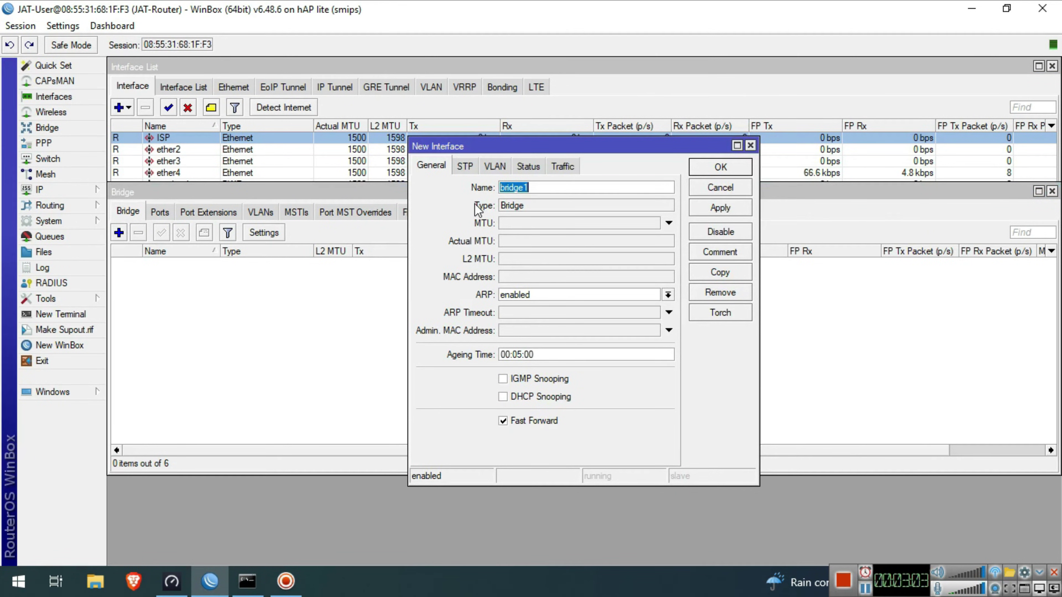
{"action": "type", "text": "Bridge-LAN"}
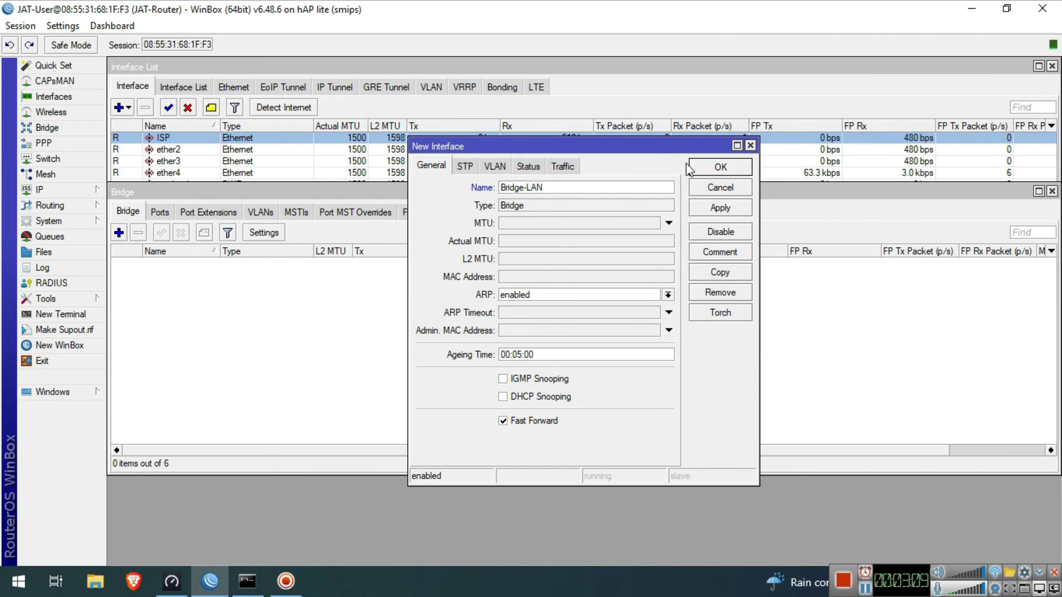
{"action": "left_click", "coordinate": [709, 169]}
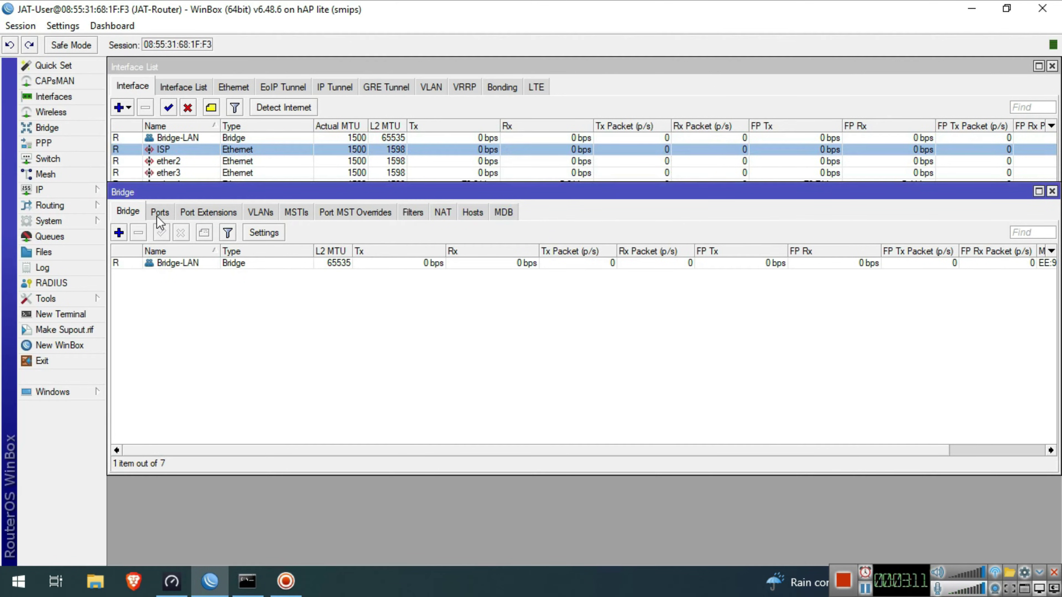
- Add ether2 and ether3 as ports of Bridge-LAN
{"action": "left_click", "coordinate": [159, 214]}
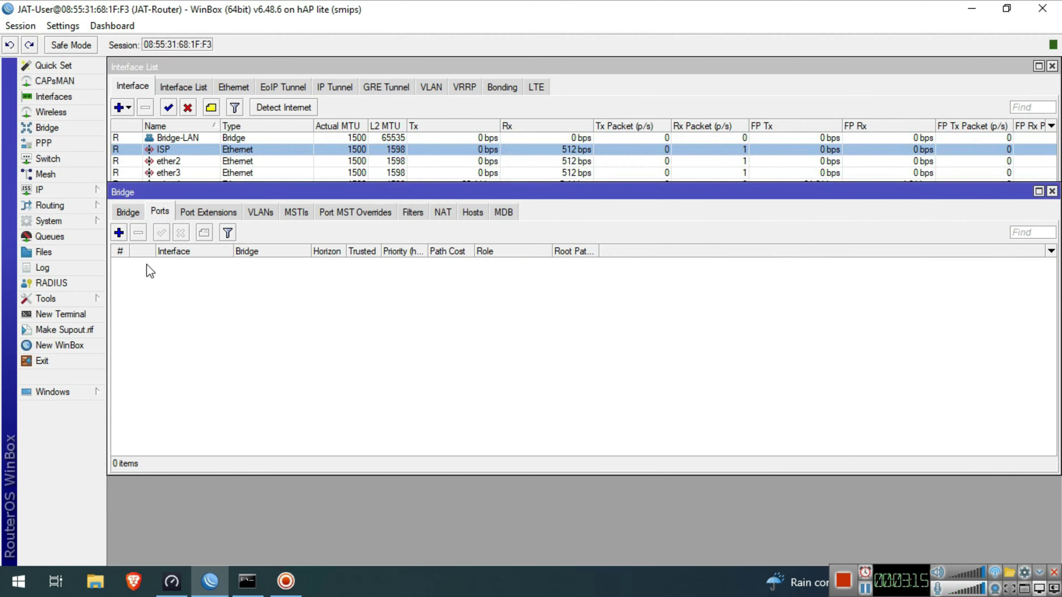
{"action": "left_click", "coordinate": [118, 234]}
{"action": "left_click", "coordinate": [519, 222]}
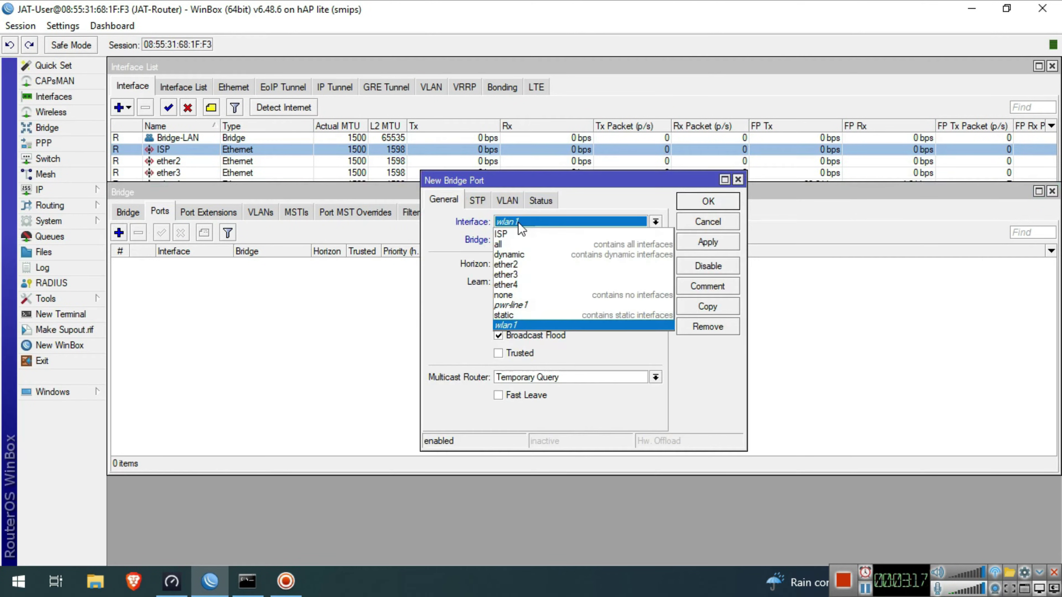
{"action": "left_click", "coordinate": [522, 266]}
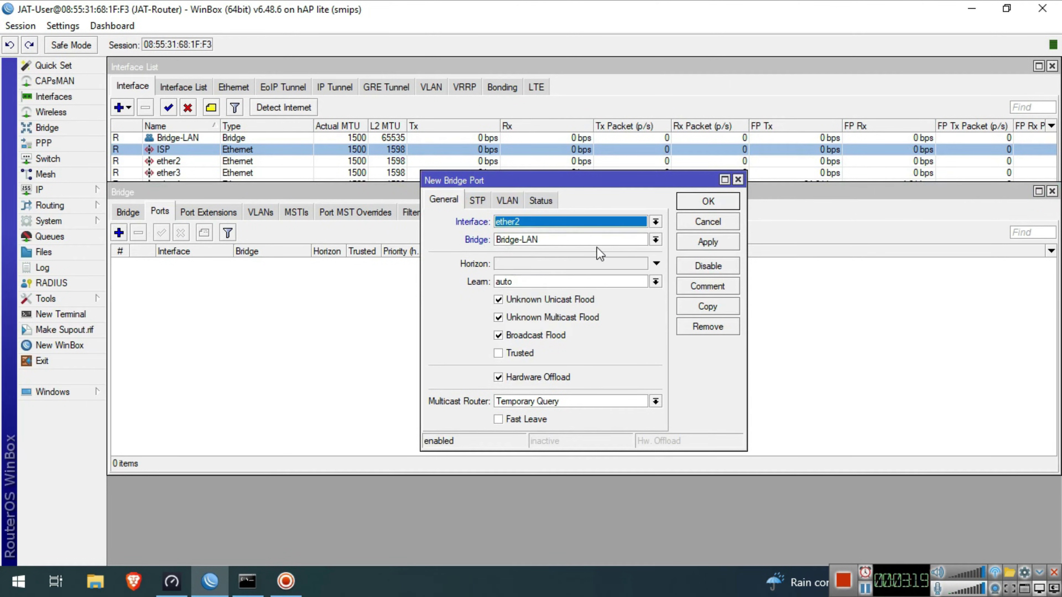
{"action": "left_click", "coordinate": [614, 241]}
{"action": "left_click", "coordinate": [601, 252]}
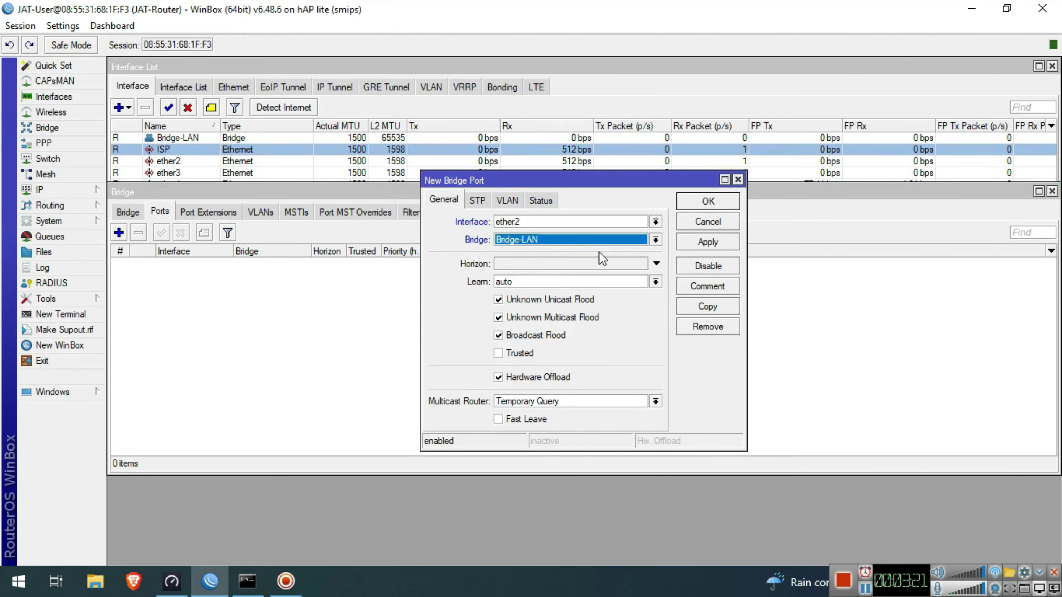
{"action": "left_click", "coordinate": [707, 202]}
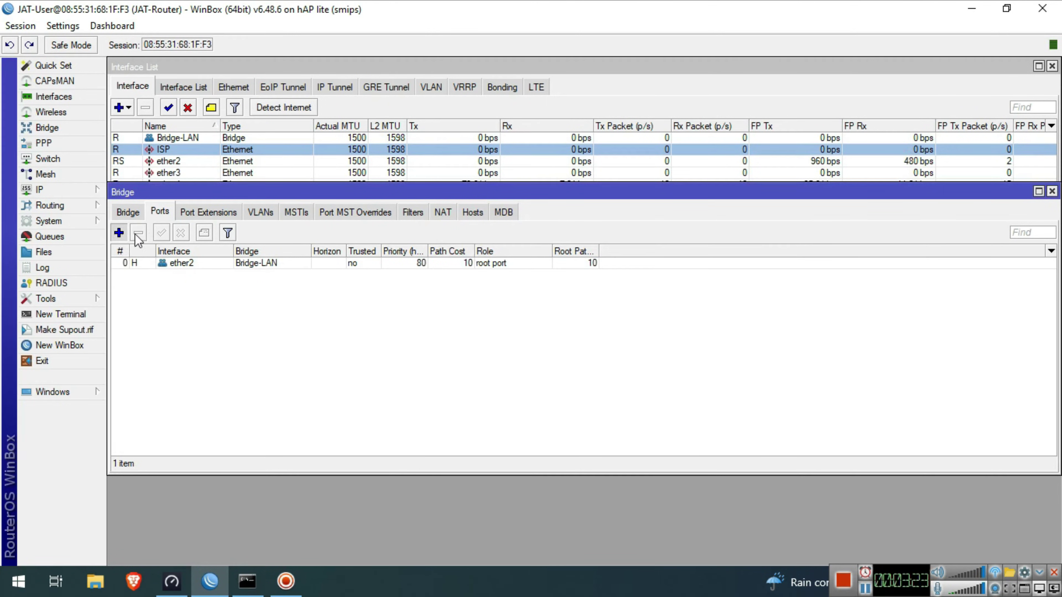
{"action": "left_click", "coordinate": [119, 233]}
{"action": "left_click", "coordinate": [560, 221]}
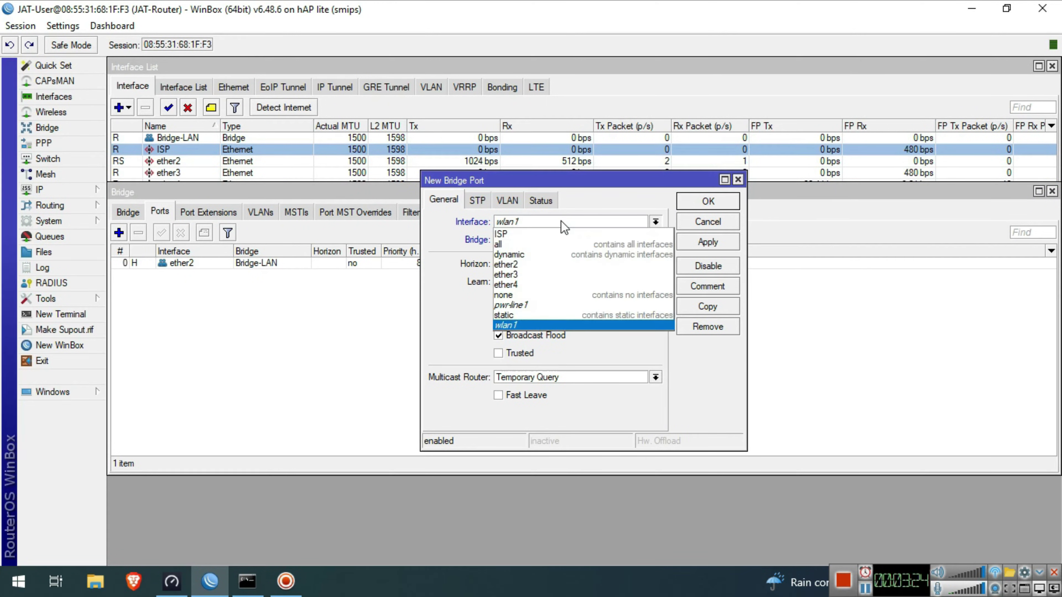
{"action": "left_click", "coordinate": [552, 274]}
{"action": "left_click", "coordinate": [707, 201]}
- Add ether4 and wlan1 as ports of Bridge-LAN
{"action": "left_click", "coordinate": [121, 233]}
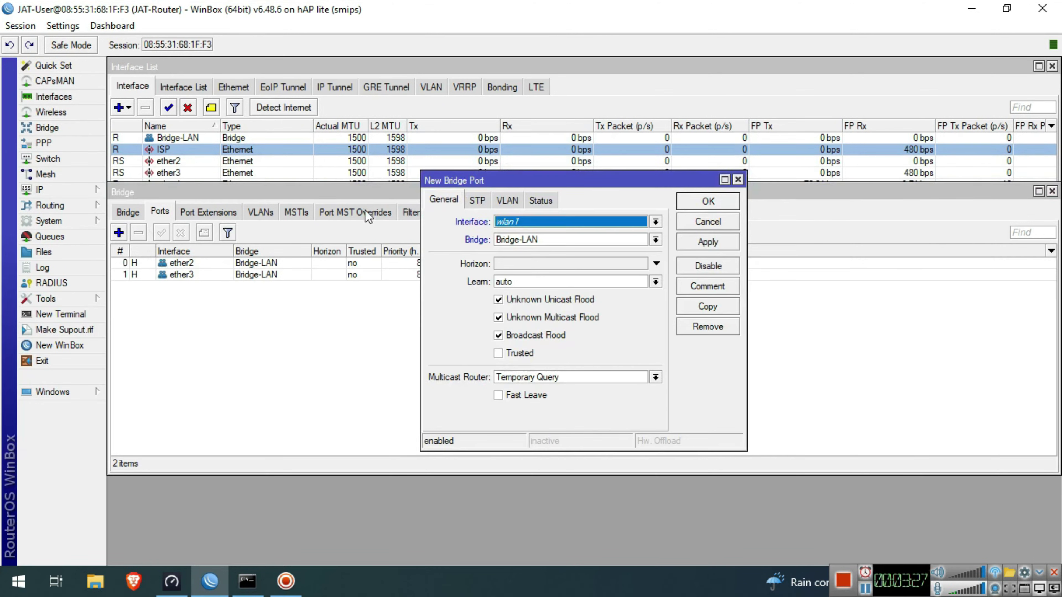
{"action": "left_click", "coordinate": [518, 225]}
{"action": "left_click", "coordinate": [520, 284]}
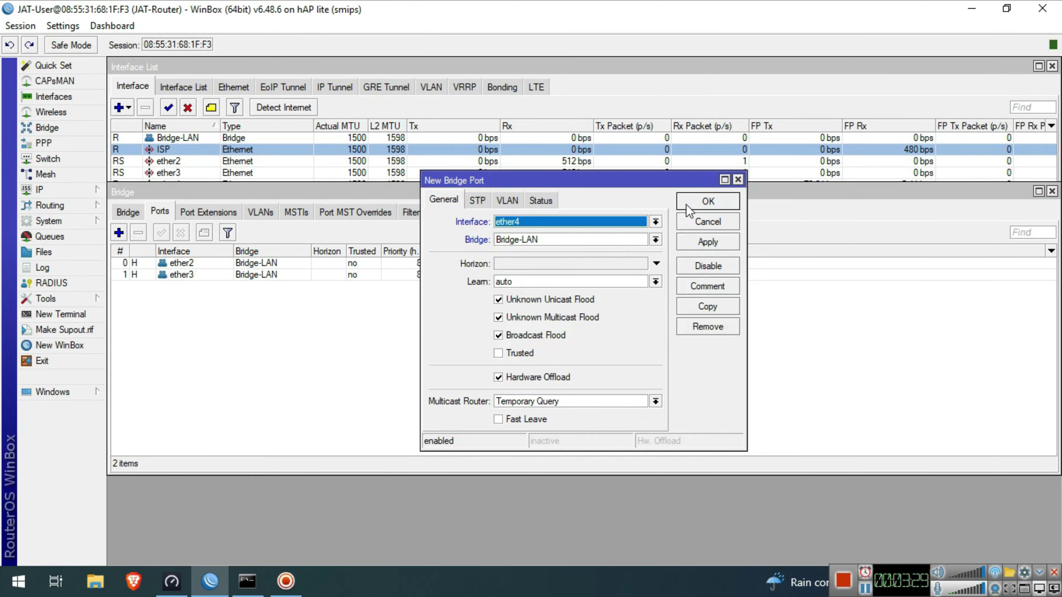
{"action": "left_click", "coordinate": [708, 202]}
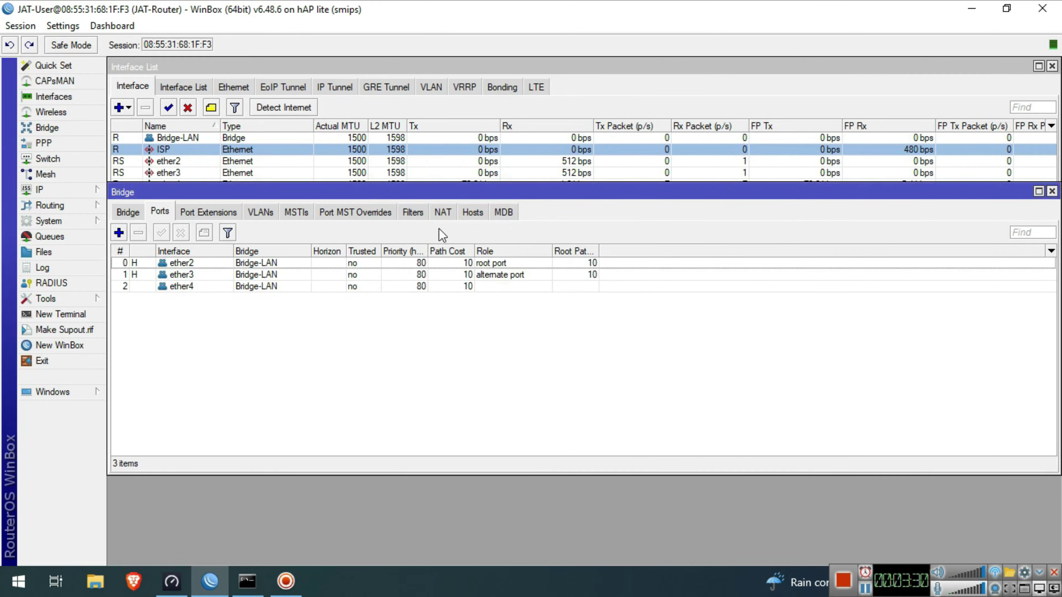
{"action": "left_click", "coordinate": [120, 232]}
{"action": "left_click", "coordinate": [520, 223]}
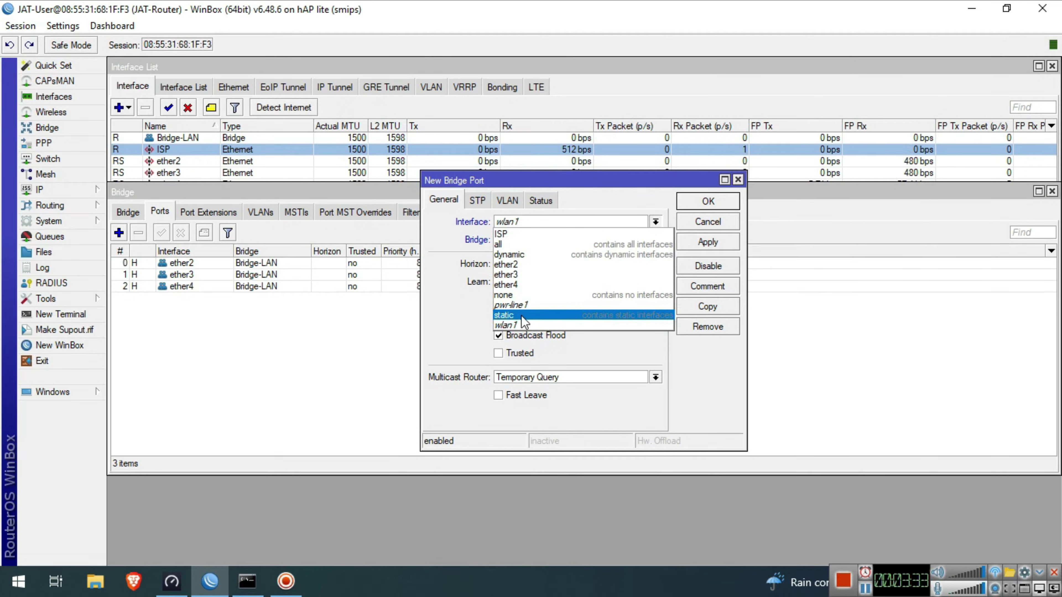
{"action": "left_click", "coordinate": [522, 325]}
{"action": "left_click", "coordinate": [715, 201]}
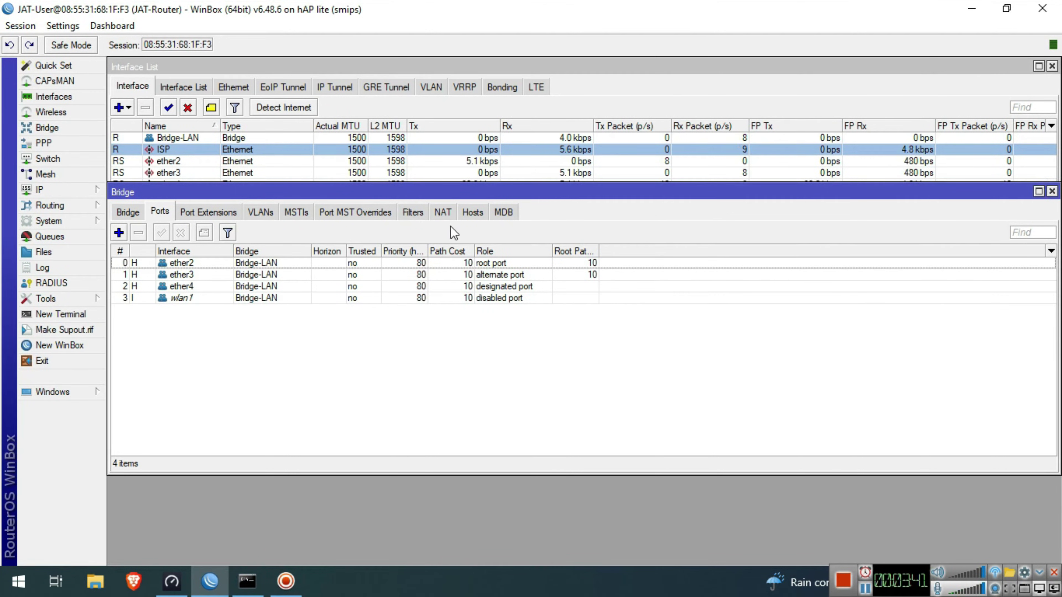
- Add address 192.168.88.1/24 on Bridge-LAN and close the address list
{"action": "left_click", "coordinate": [44, 190]}
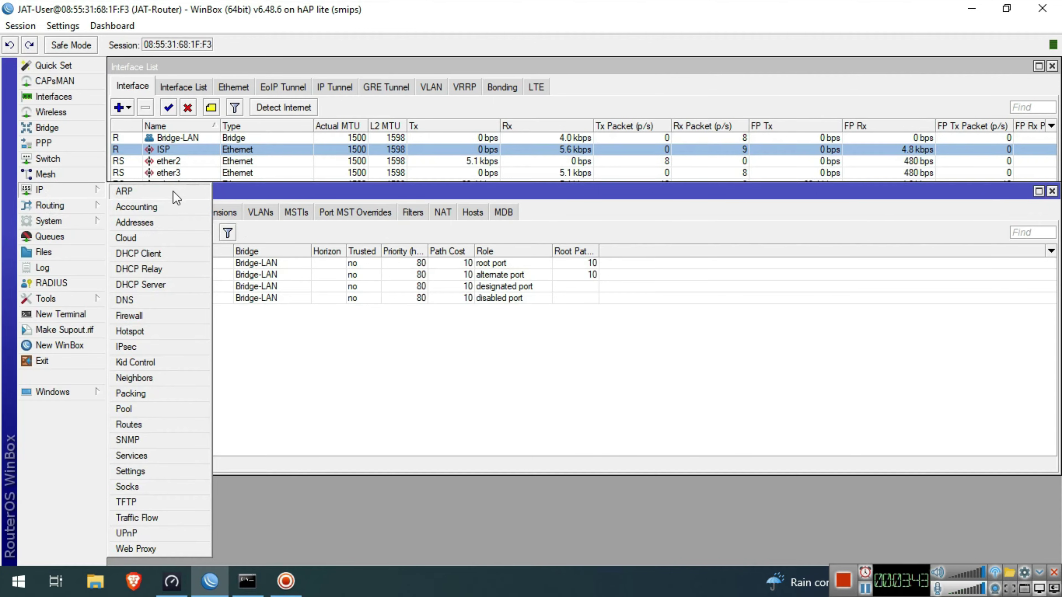
{"action": "left_click", "coordinate": [160, 223]}
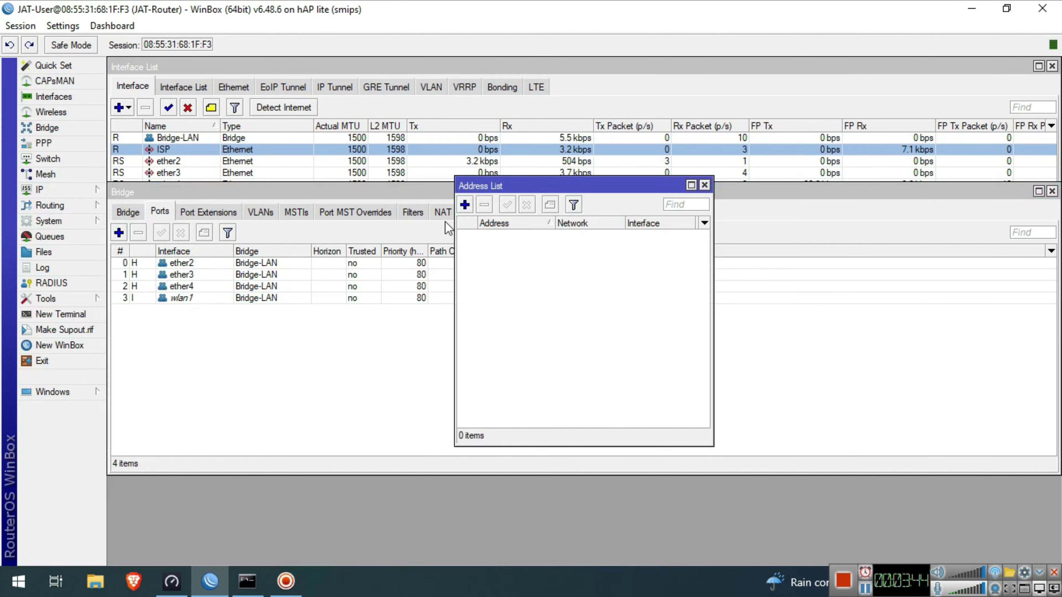
{"action": "left_click", "coordinate": [463, 205]}
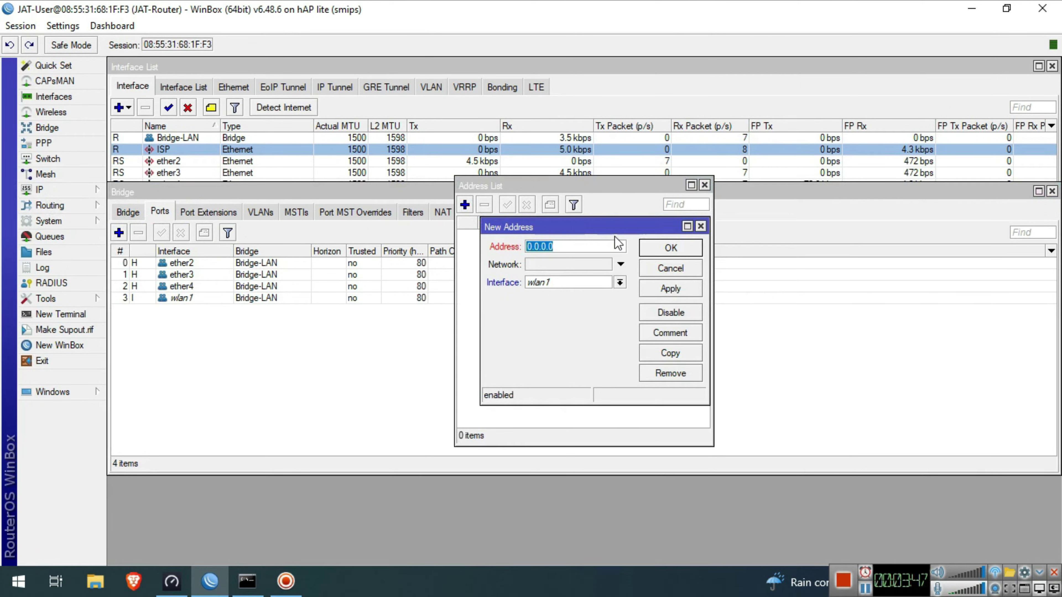
{"action": "type", "text": "192.168."}
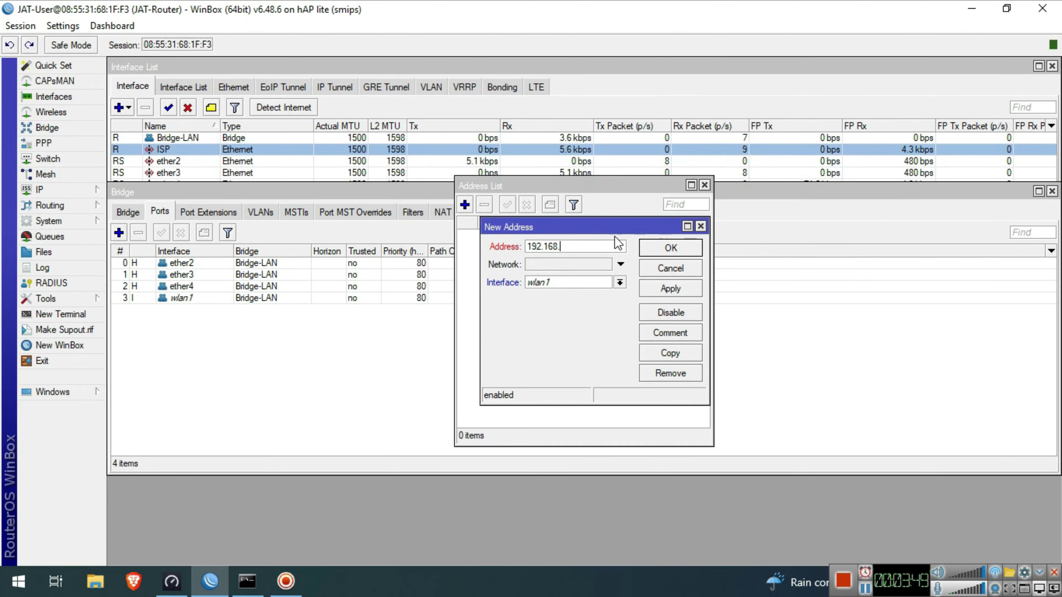
{"action": "type", "text": "88.1/24"}
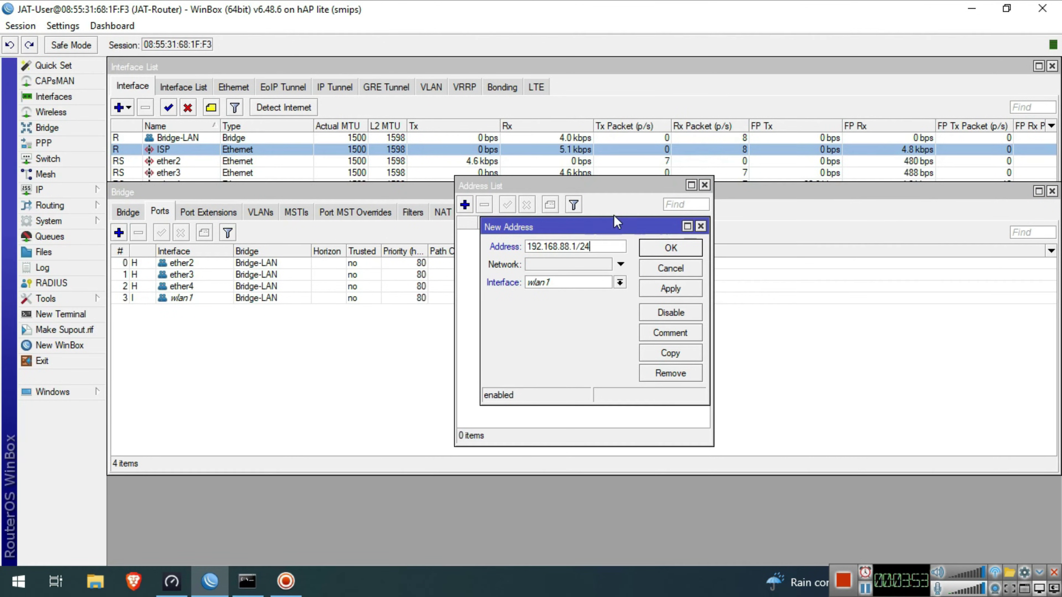
{"action": "left_click", "coordinate": [590, 281]}
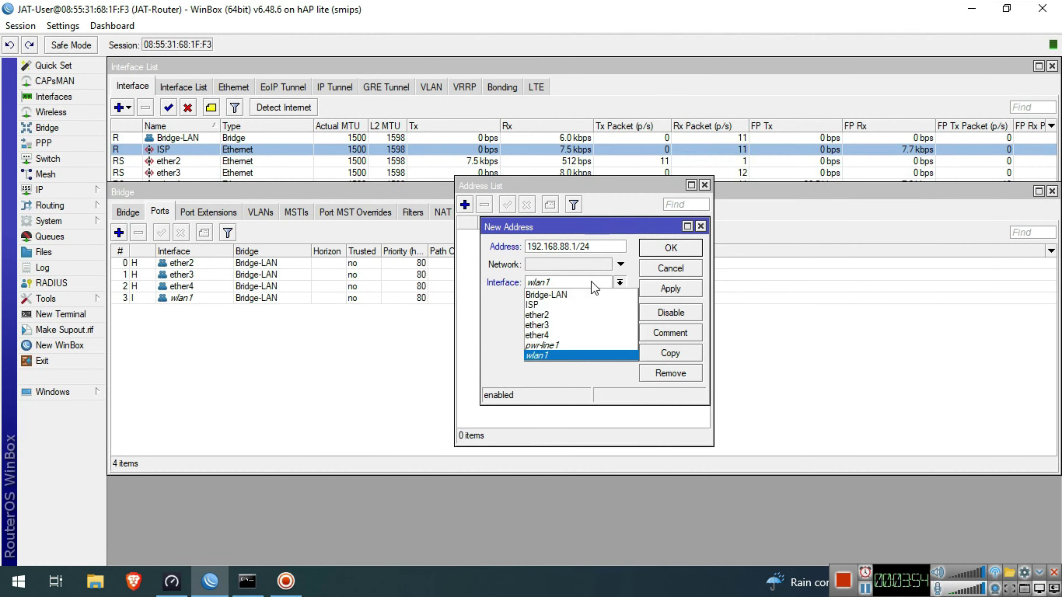
{"action": "left_click", "coordinate": [581, 295]}
{"action": "left_click", "coordinate": [671, 248]}
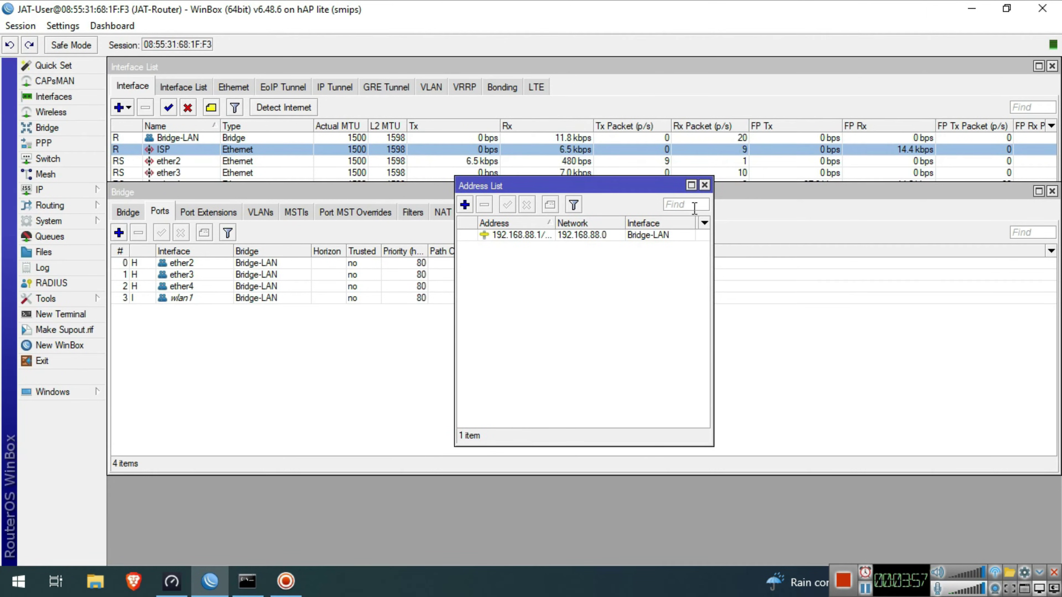
{"action": "left_click", "coordinate": [704, 186]}
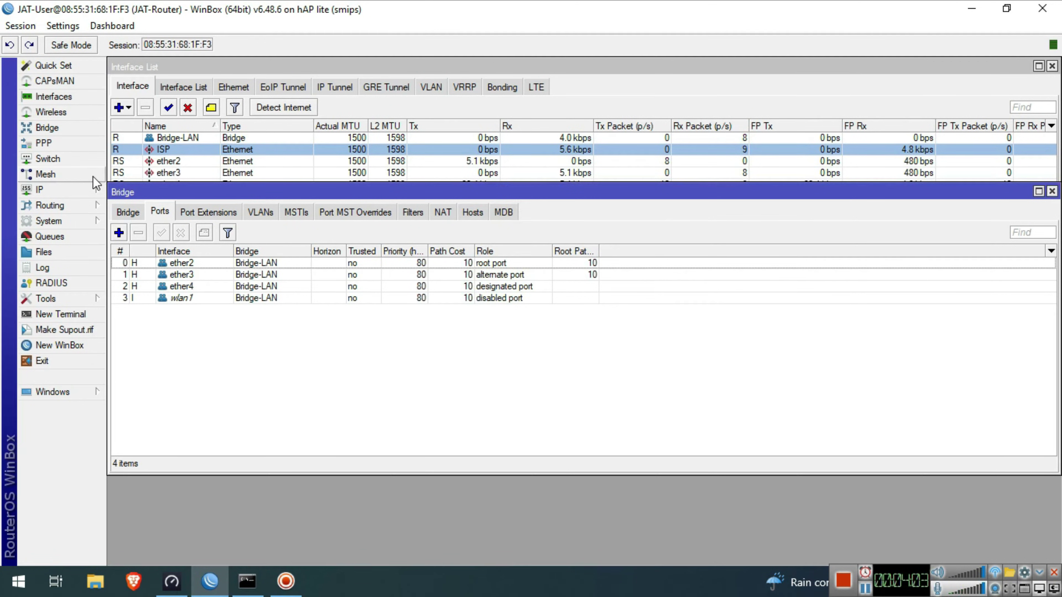
- Enter DNS servers 8.8.8.8 and 8.8.4.4, enable Allow Remote Requests, and save
{"action": "left_click", "coordinate": [65, 190]}
{"action": "left_click", "coordinate": [129, 300]}
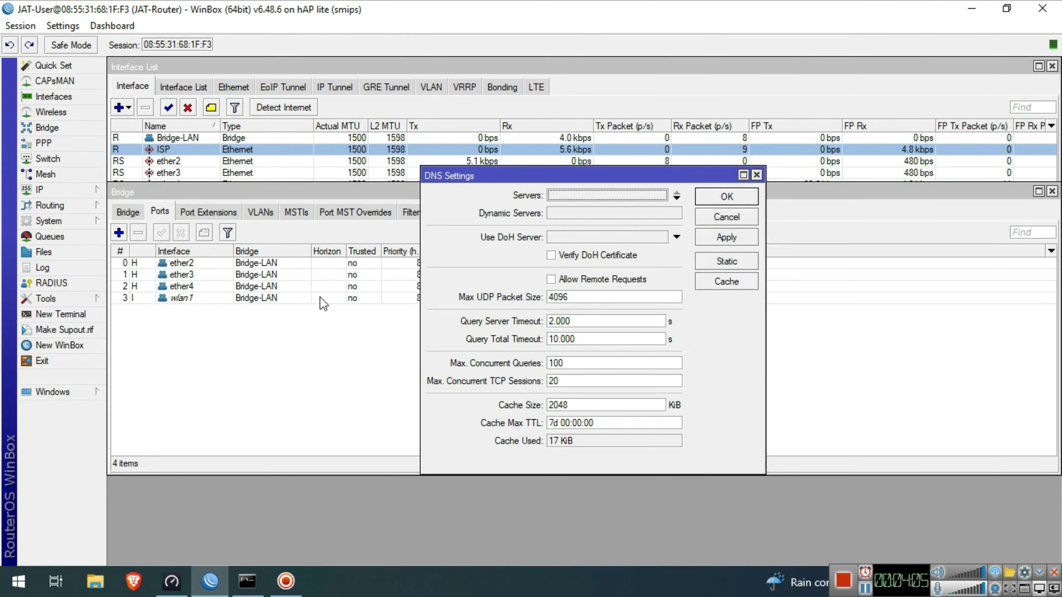
{"action": "left_click", "coordinate": [578, 195]}
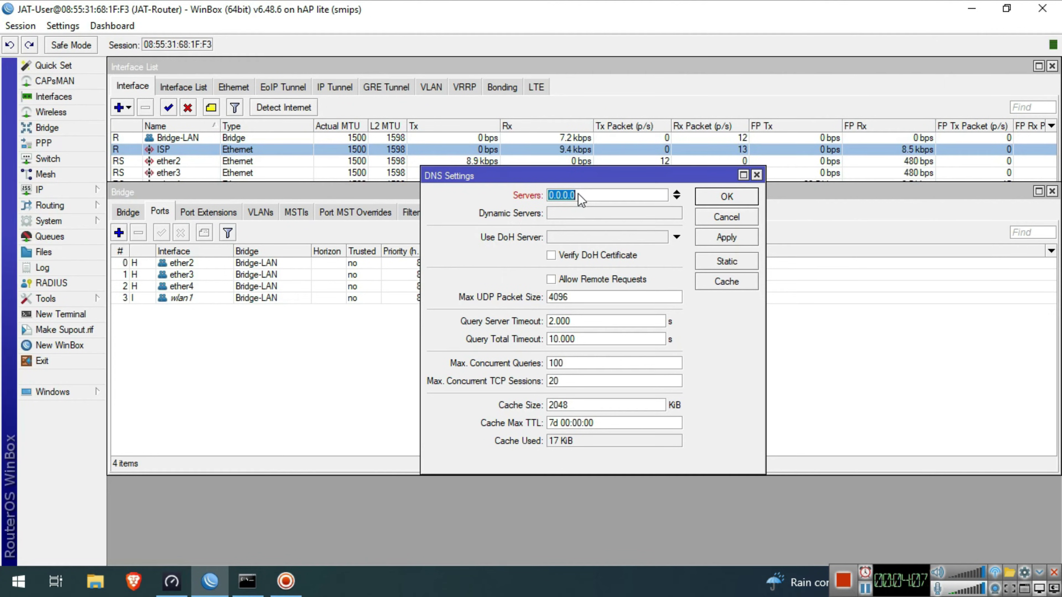
{"action": "type", "text": "8.8.8.8"}
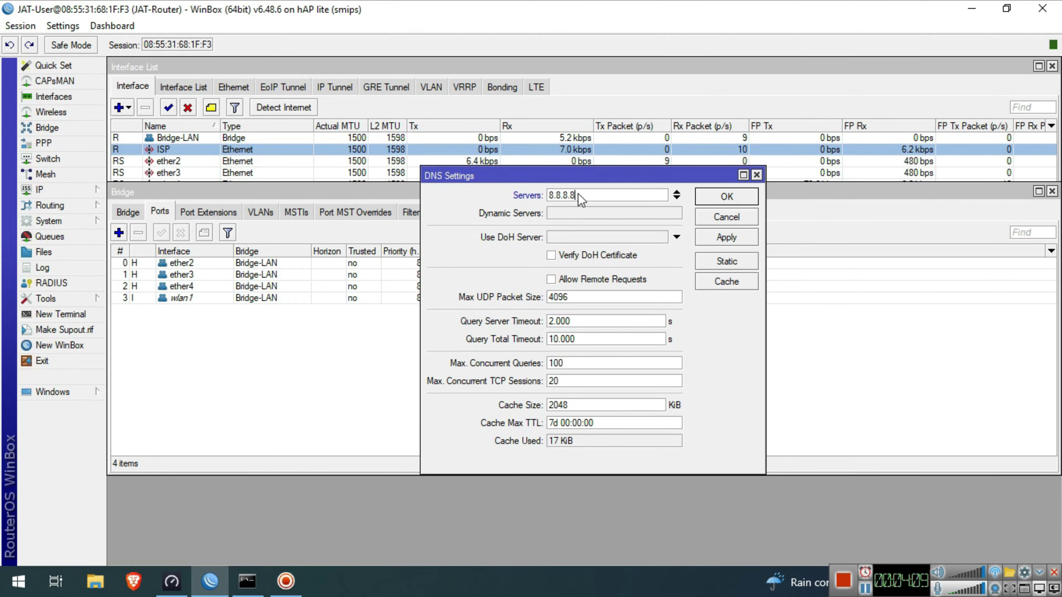
{"action": "left_click", "coordinate": [676, 199]}
{"action": "type", "text": "8.8"}
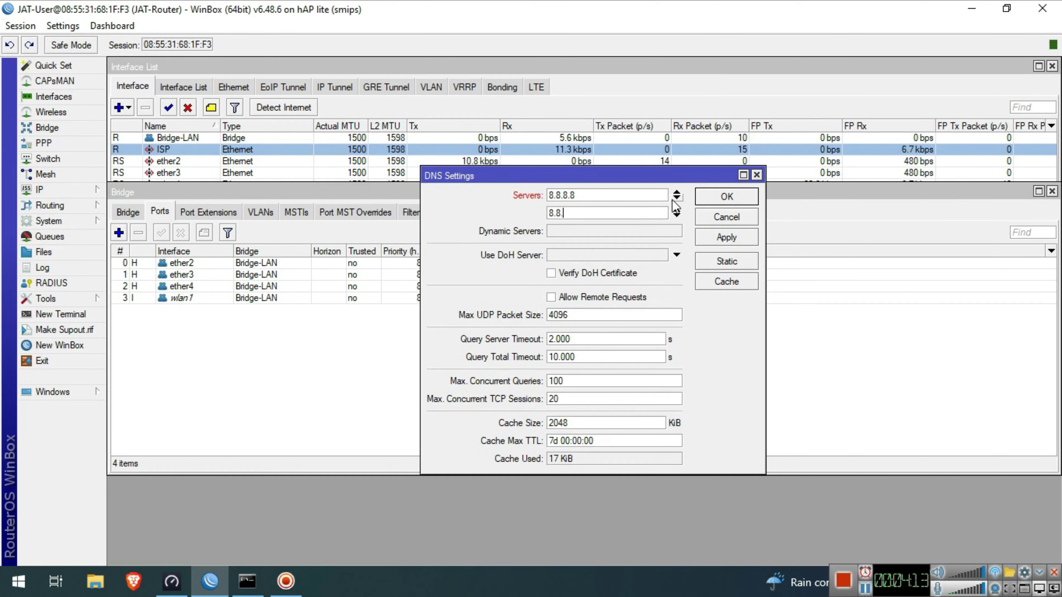
{"action": "type", "text": ".4.4"}
{"action": "left_click", "coordinate": [562, 300]}
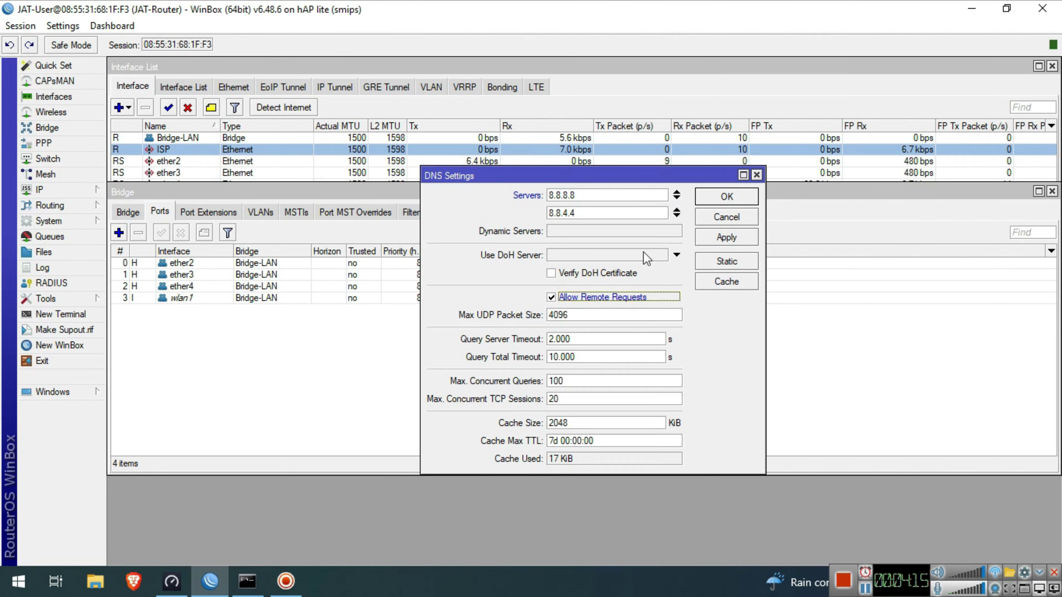
{"action": "left_click", "coordinate": [738, 196]}
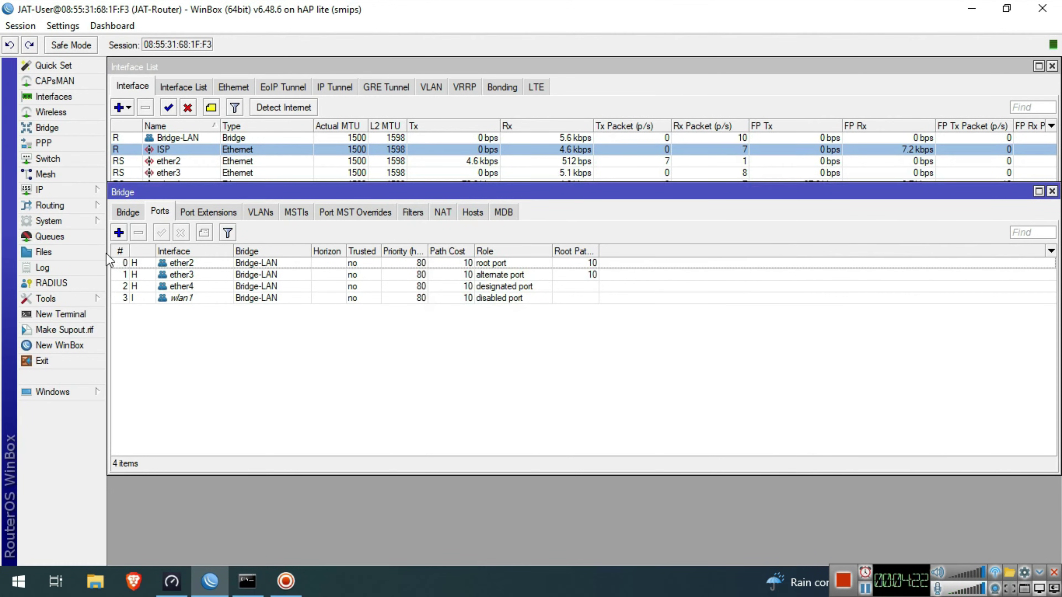
- Run DHCP Setup on Bridge-LAN, accepting 192.168.88.0/24, gateway, range, DNS 8.8.8.8/8.8.4.4 and lease time
{"action": "left_click", "coordinate": [84, 190]}
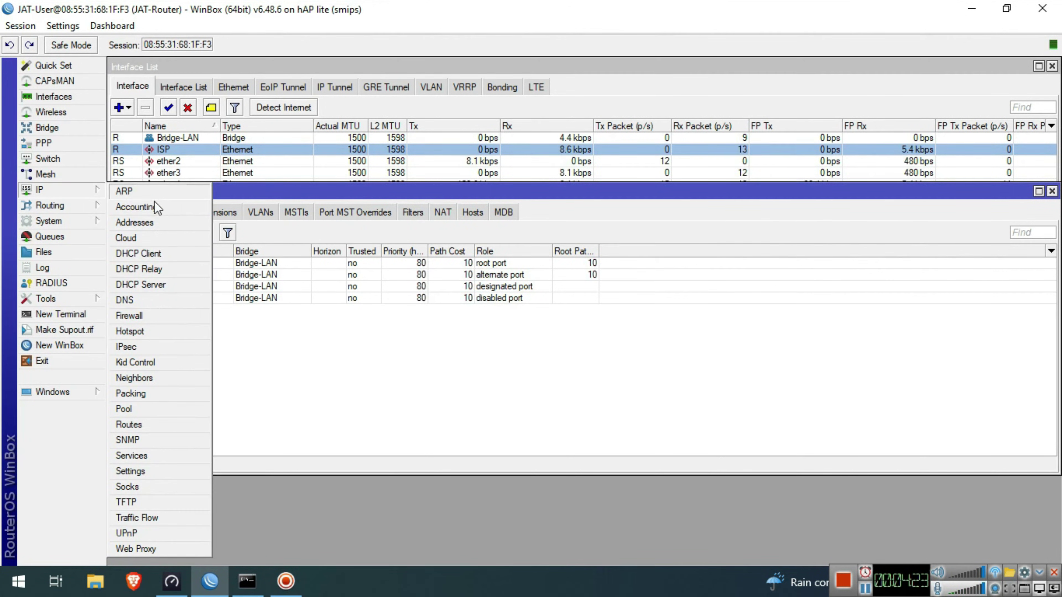
{"action": "left_click", "coordinate": [155, 285]}
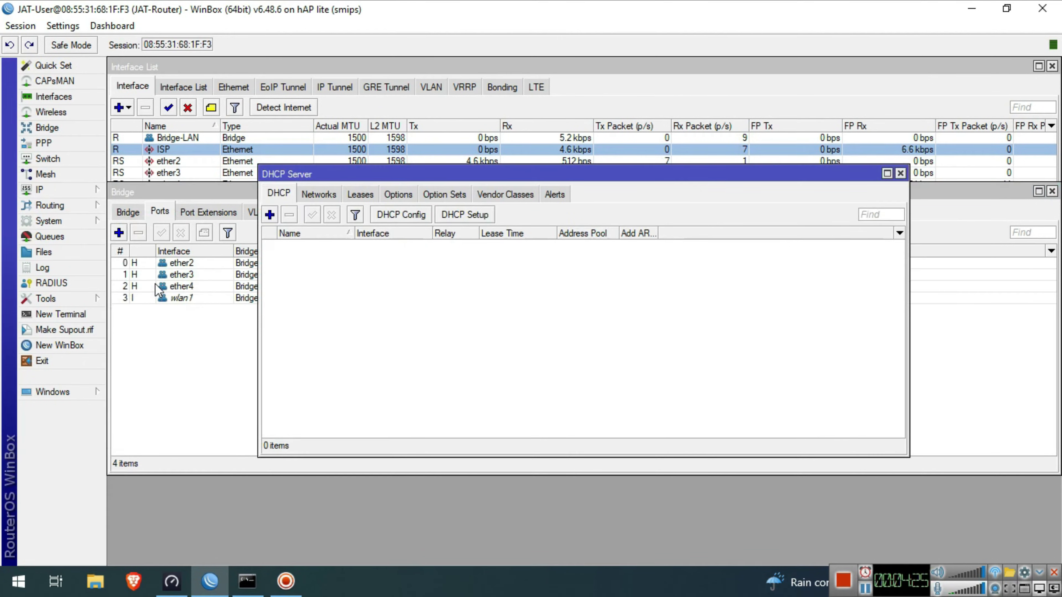
{"action": "left_click", "coordinate": [463, 215]}
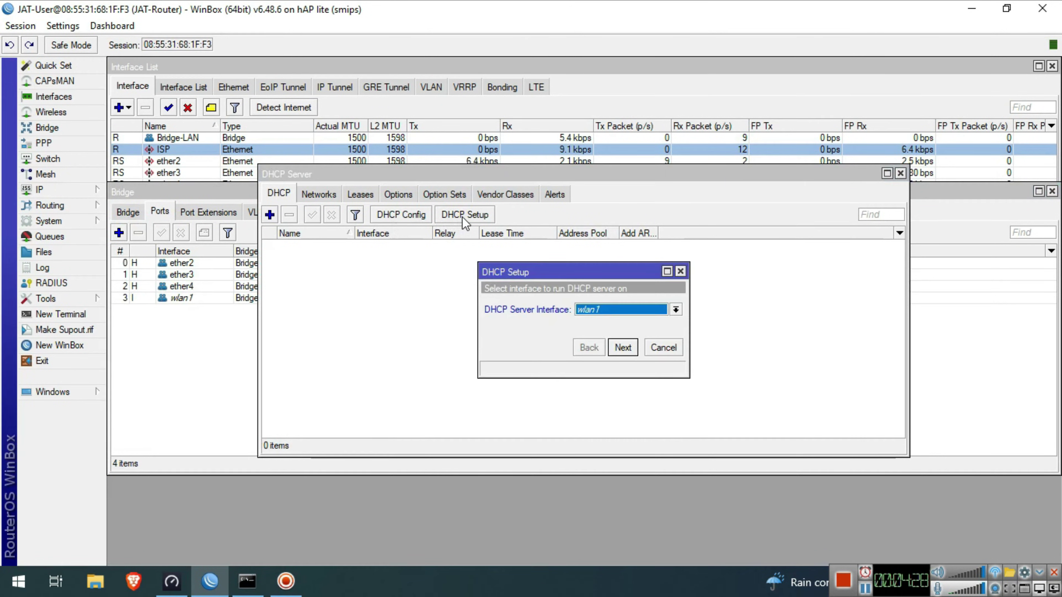
{"action": "left_click", "coordinate": [615, 309]}
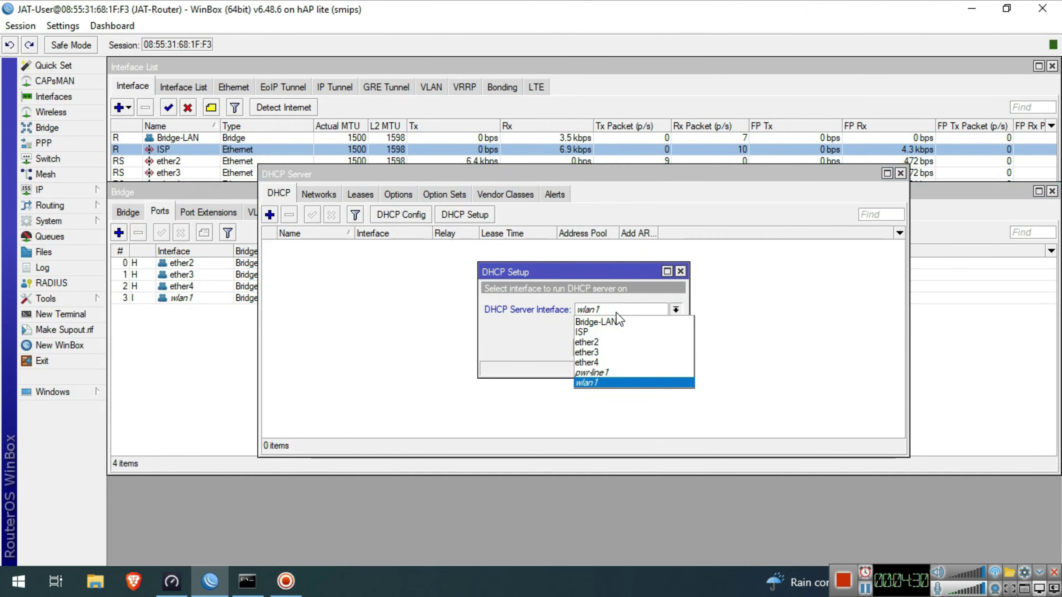
{"action": "left_click", "coordinate": [618, 323]}
{"action": "left_click", "coordinate": [618, 350]}
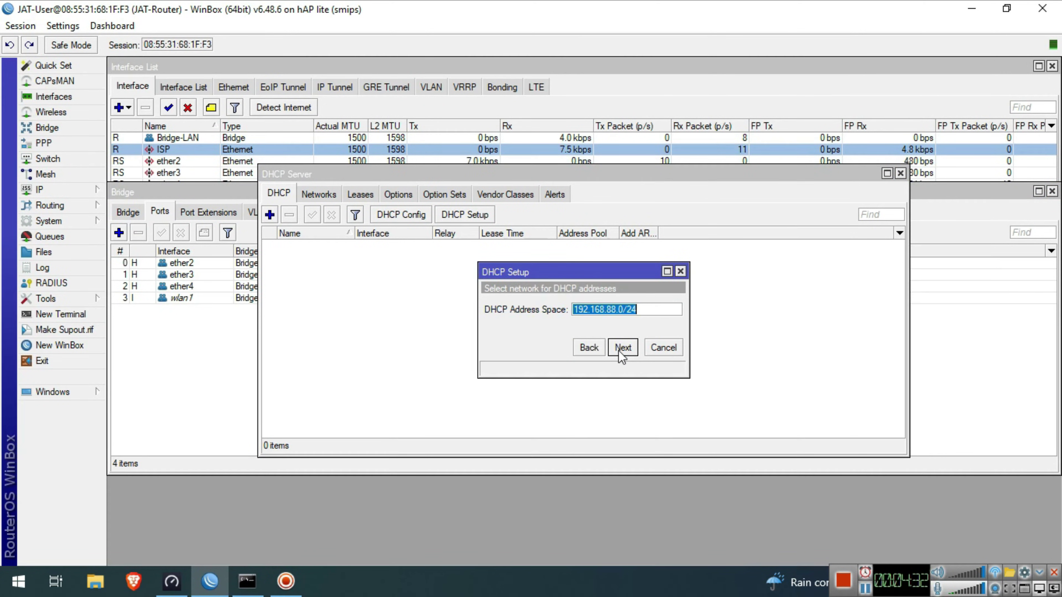
{"action": "left_click", "coordinate": [618, 348]}
{"action": "left_click", "coordinate": [618, 348]}
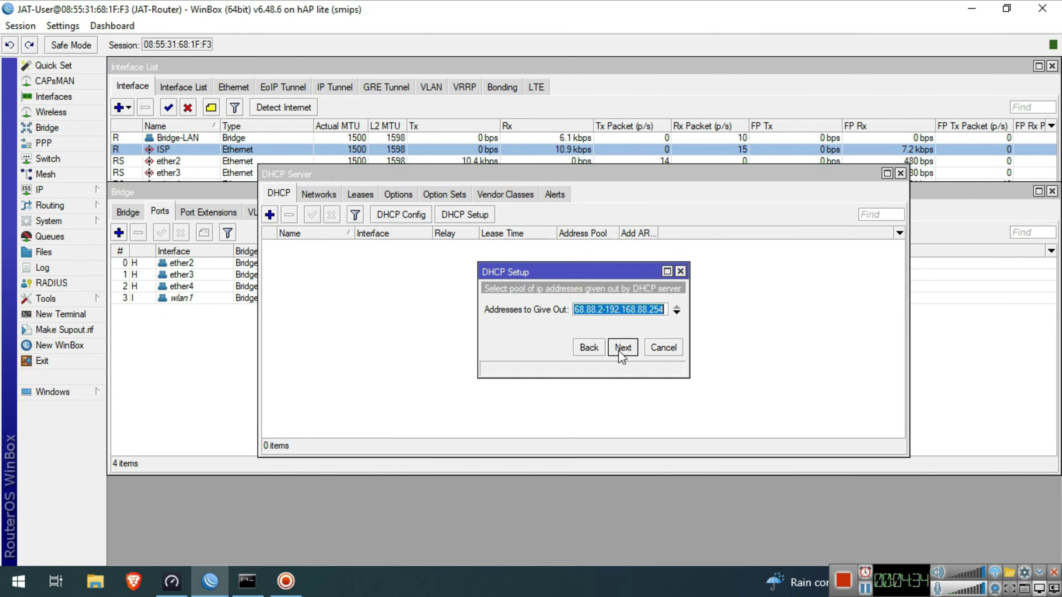
{"action": "left_click", "coordinate": [617, 348]}
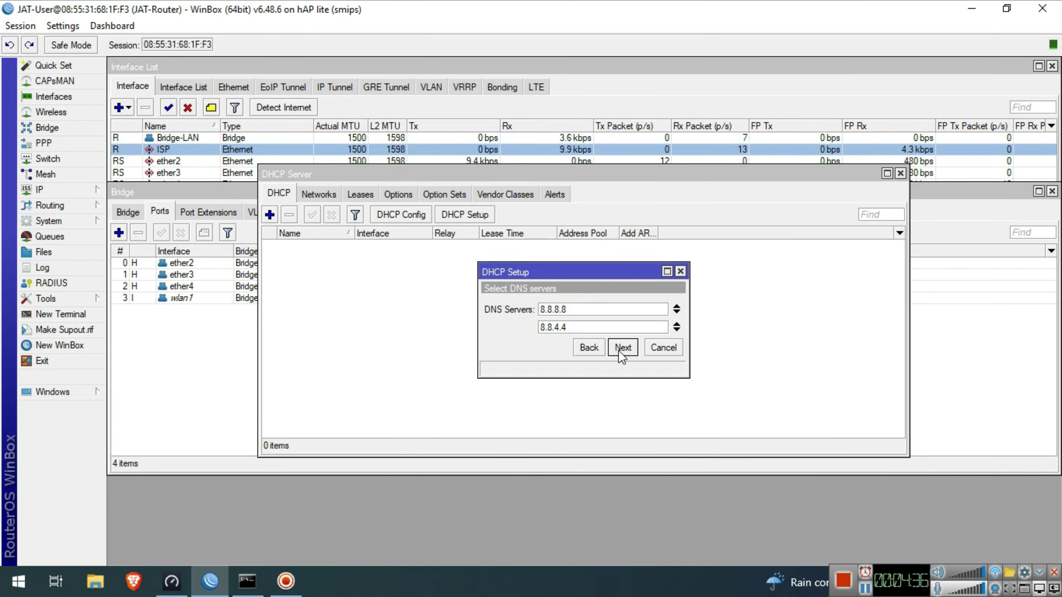
{"action": "left_click", "coordinate": [618, 348]}
{"action": "left_click", "coordinate": [618, 350]}
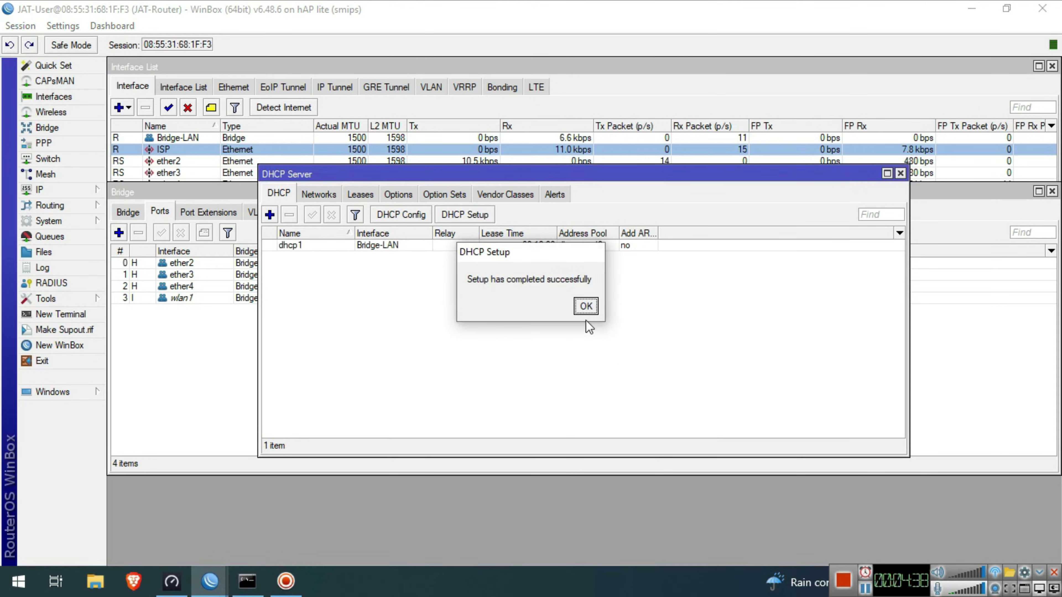
{"action": "left_click", "coordinate": [583, 305]}
- Rename the new dhcp1 server to LAN-DHCP
{"action": "left_click", "coordinate": [418, 245]}
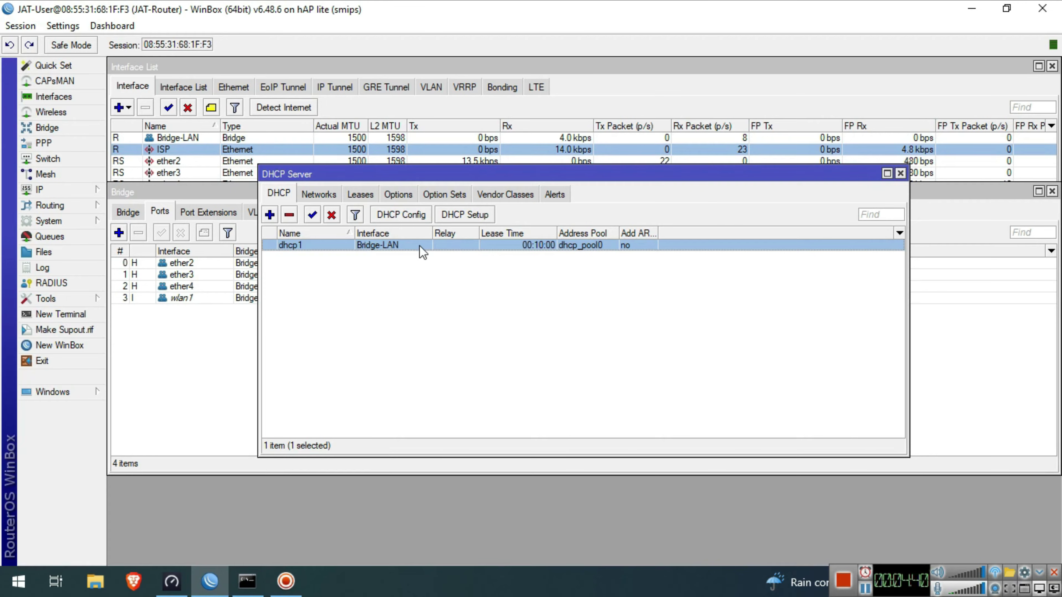
{"action": "double_click", "coordinate": [419, 245]}
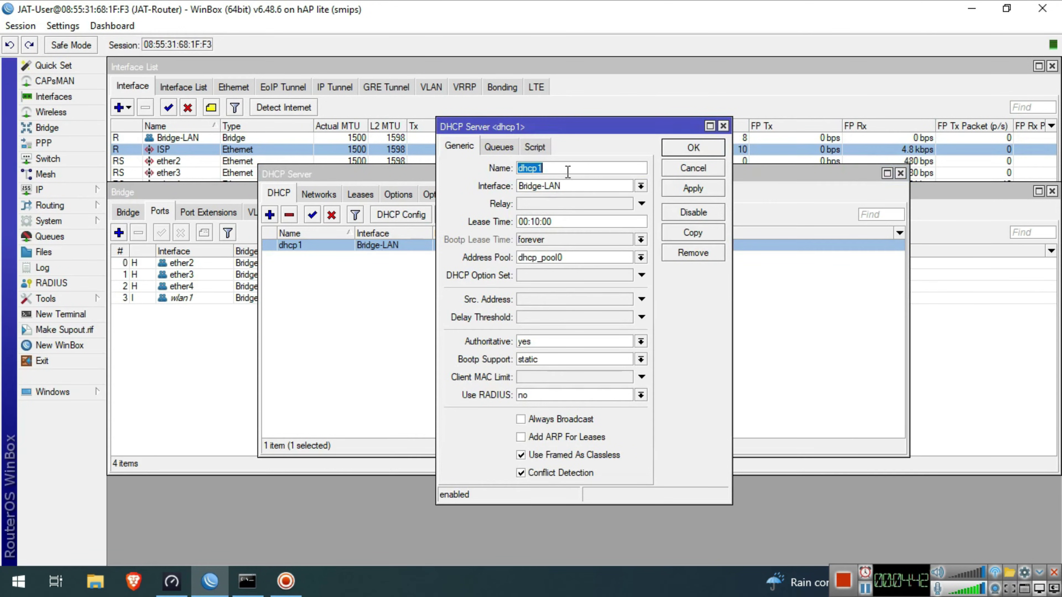
{"action": "type", "text": "LAN-DHCP"}
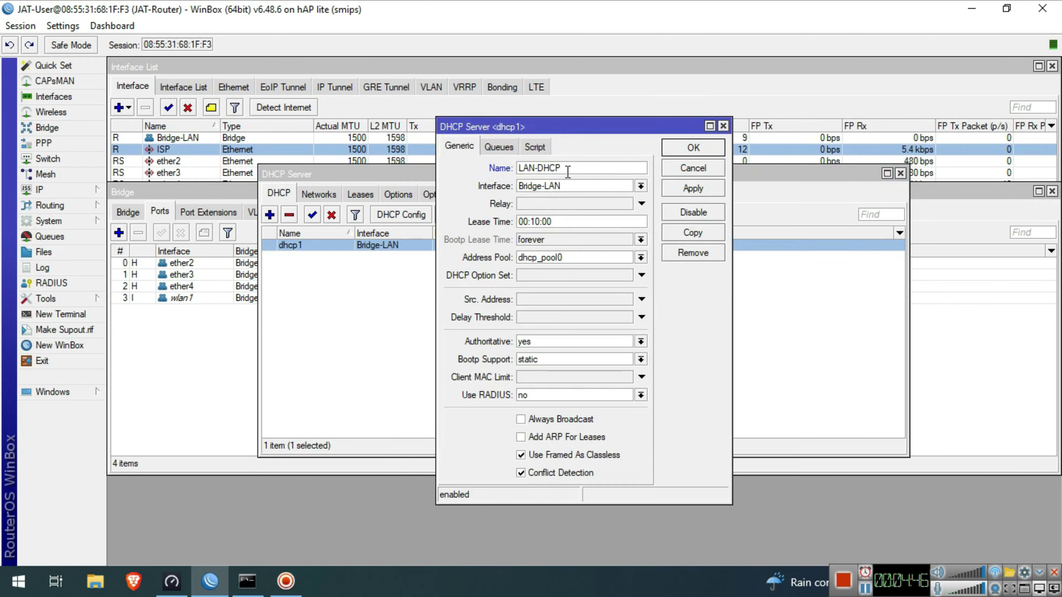
{"action": "left_click", "coordinate": [691, 149]}
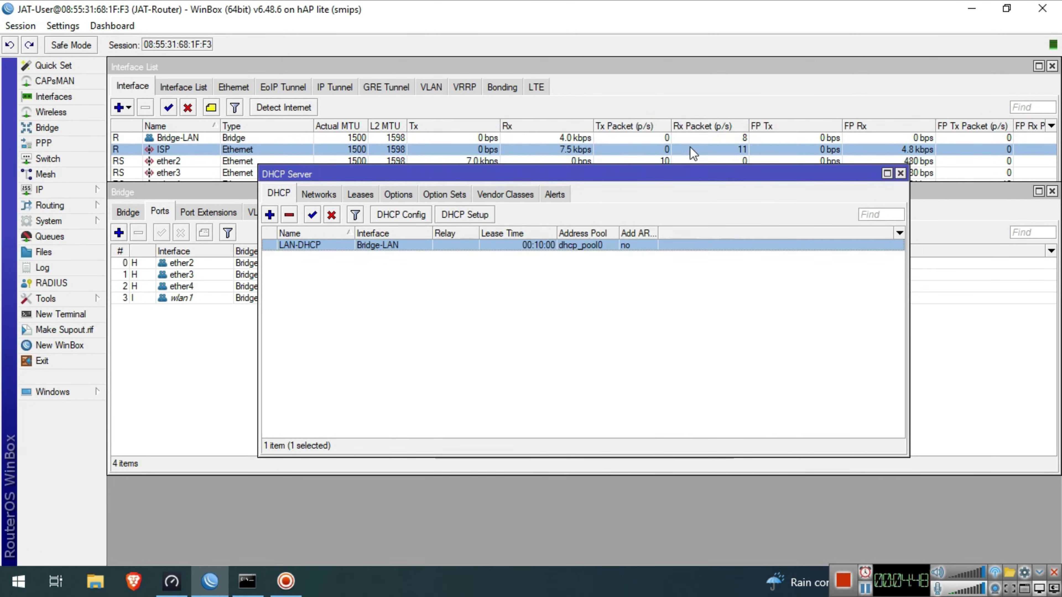
{"action": "left_click", "coordinate": [67, 194]}
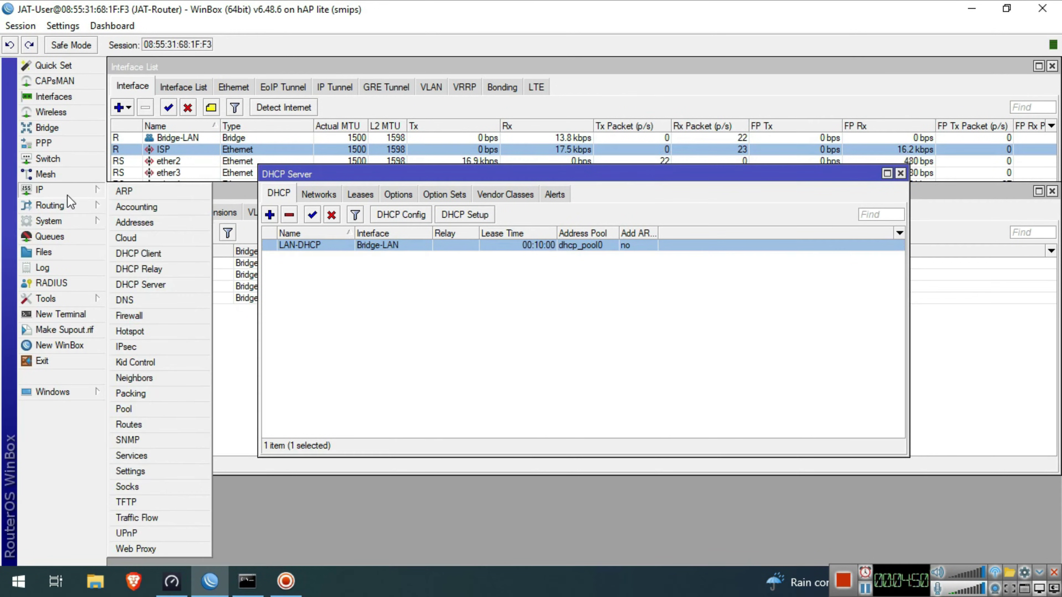
- Rename the dhcp_pool0 address pool to LAN-Pool
{"action": "left_click", "coordinate": [157, 409]}
{"action": "left_click", "coordinate": [468, 247]}
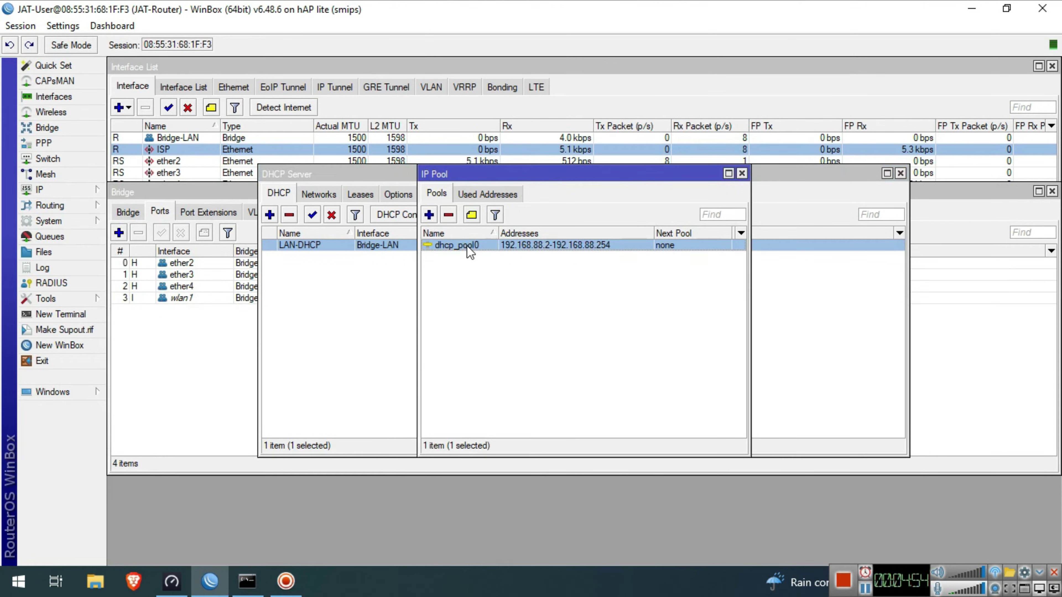
{"action": "double_click", "coordinate": [468, 247]}
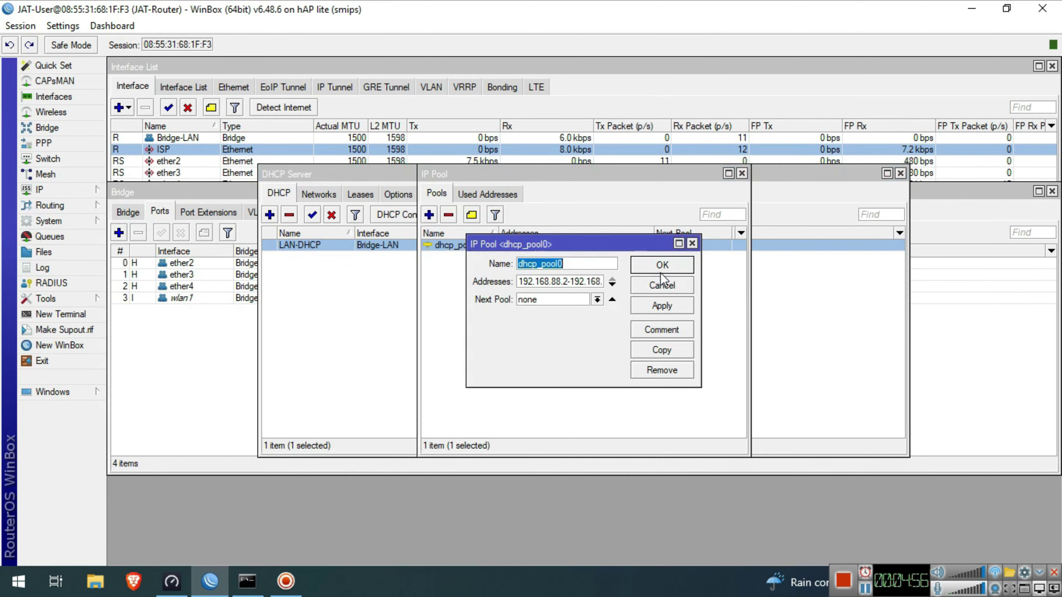
{"action": "type", "text": "LAN"}
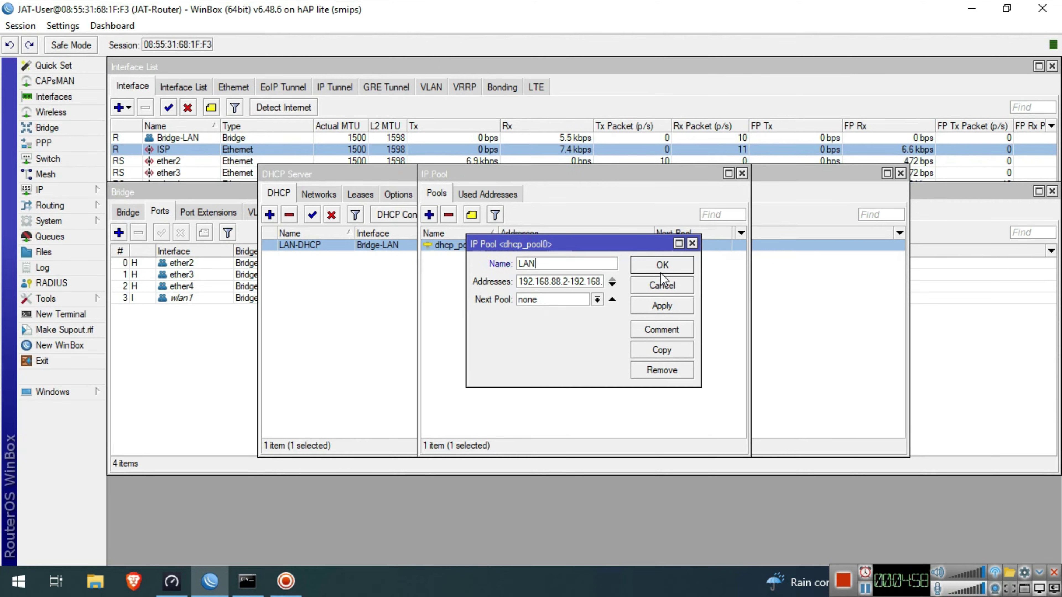
{"action": "type", "text": "-Pool"}
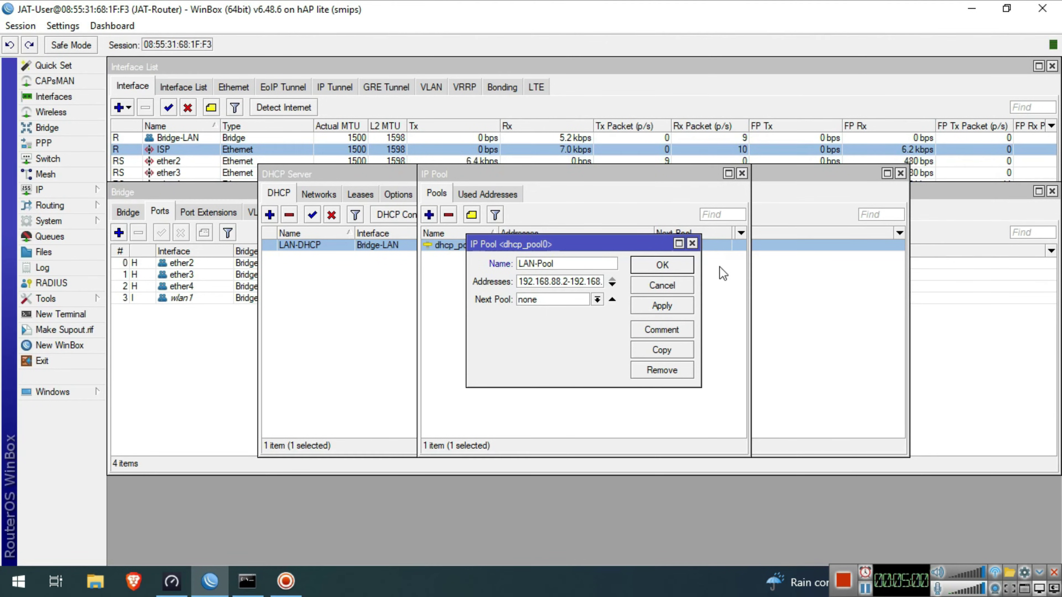
{"action": "left_click", "coordinate": [665, 266]}
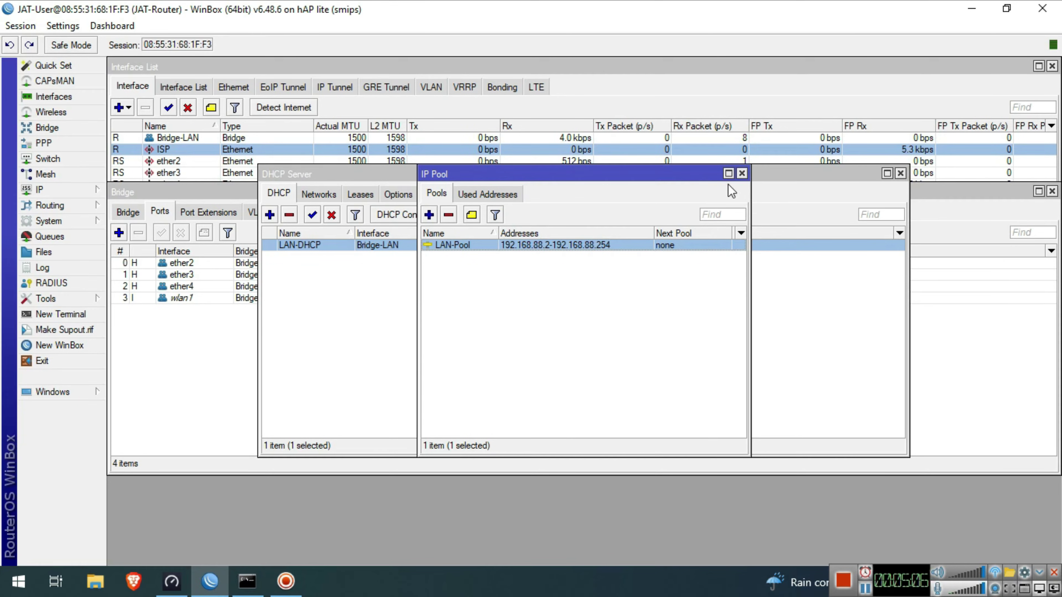
- Add a new PPPoE client interface using ISP as its interface
{"action": "left_click", "coordinate": [42, 143]}
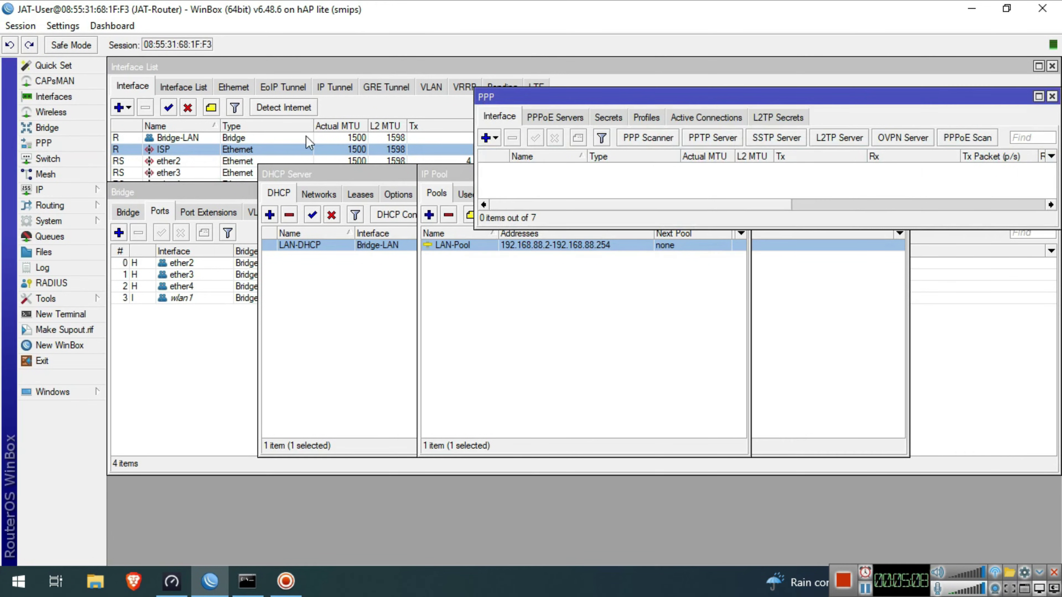
{"action": "left_click", "coordinate": [488, 138]}
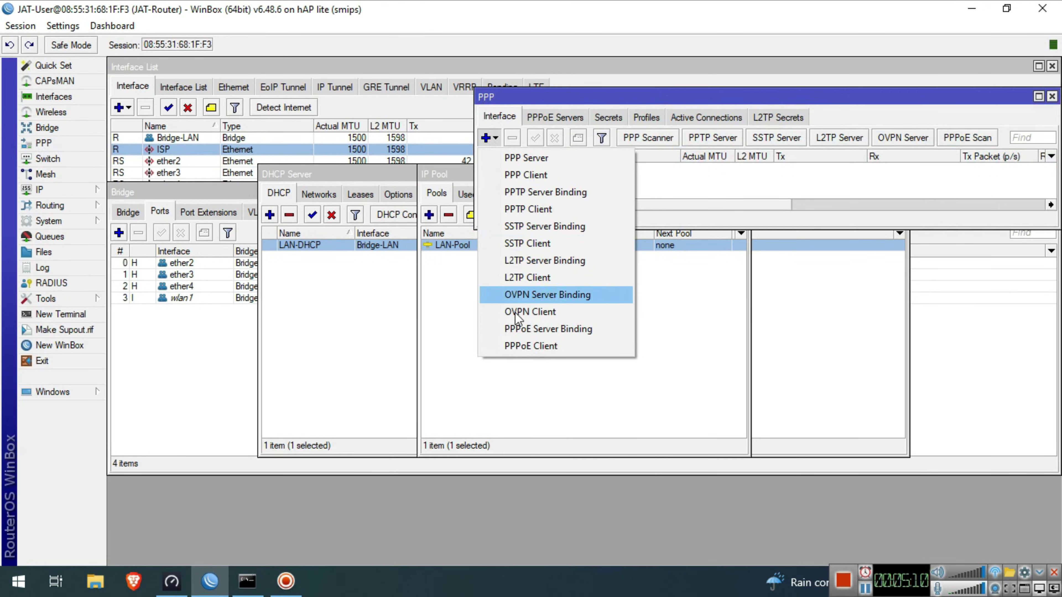
{"action": "left_click", "coordinate": [523, 346]}
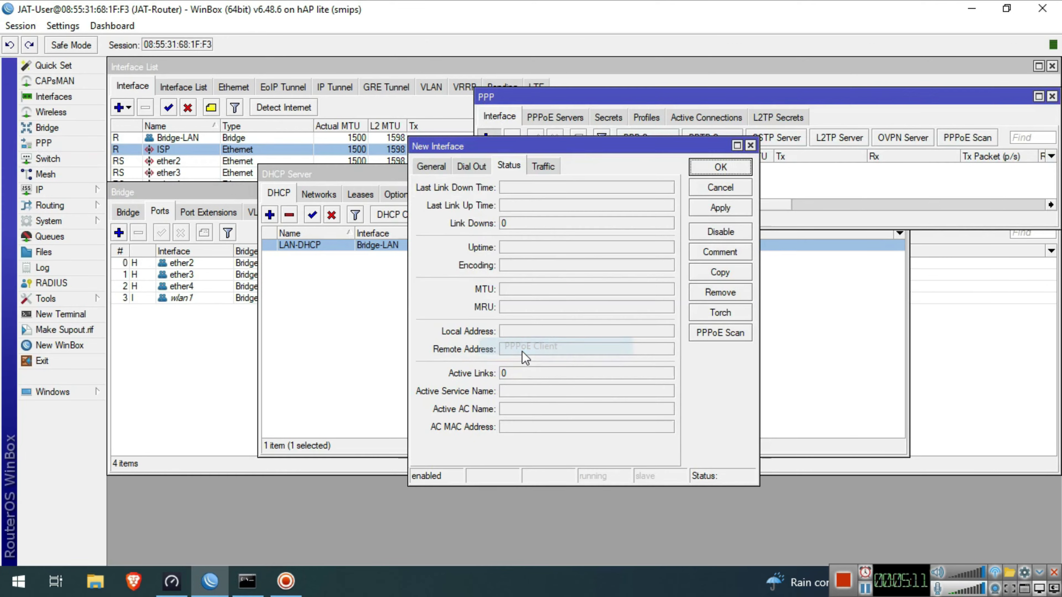
{"action": "left_click", "coordinate": [432, 166]}
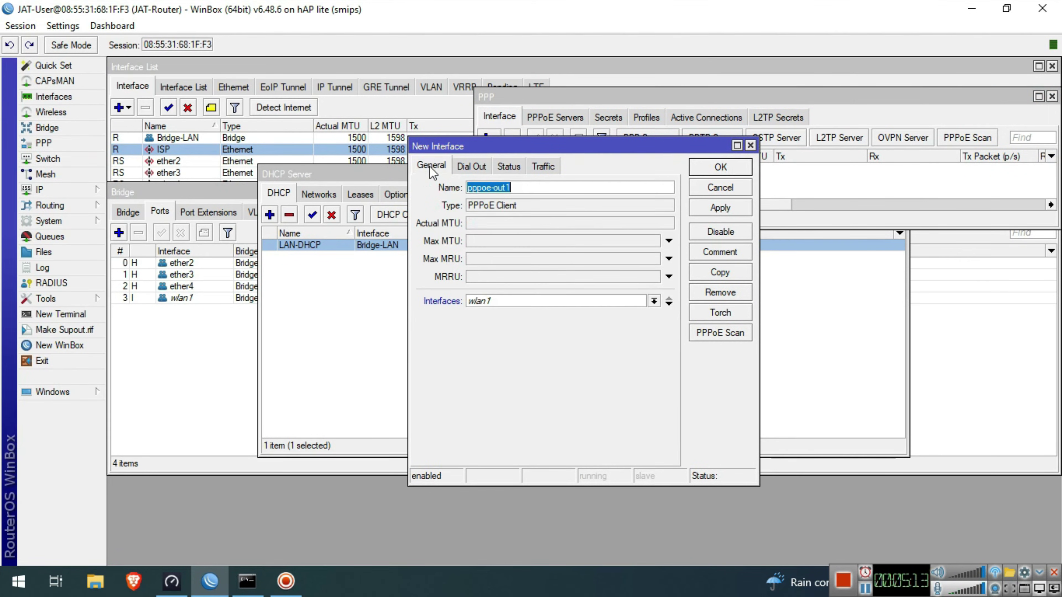
{"action": "double_click", "coordinate": [540, 189]}
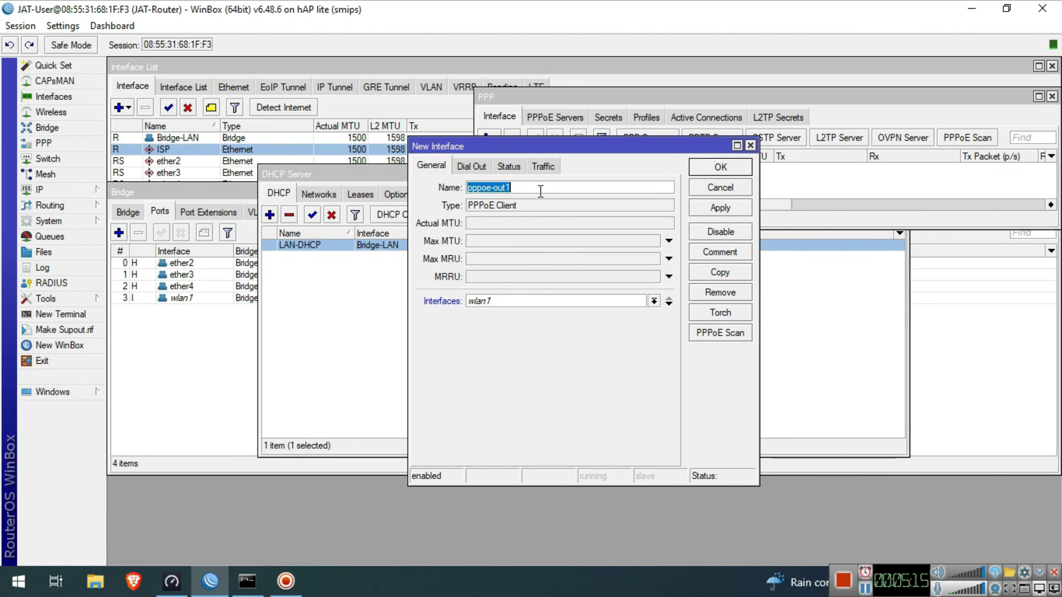
{"action": "left_click", "coordinate": [529, 304]}
{"action": "left_click", "coordinate": [530, 324]}
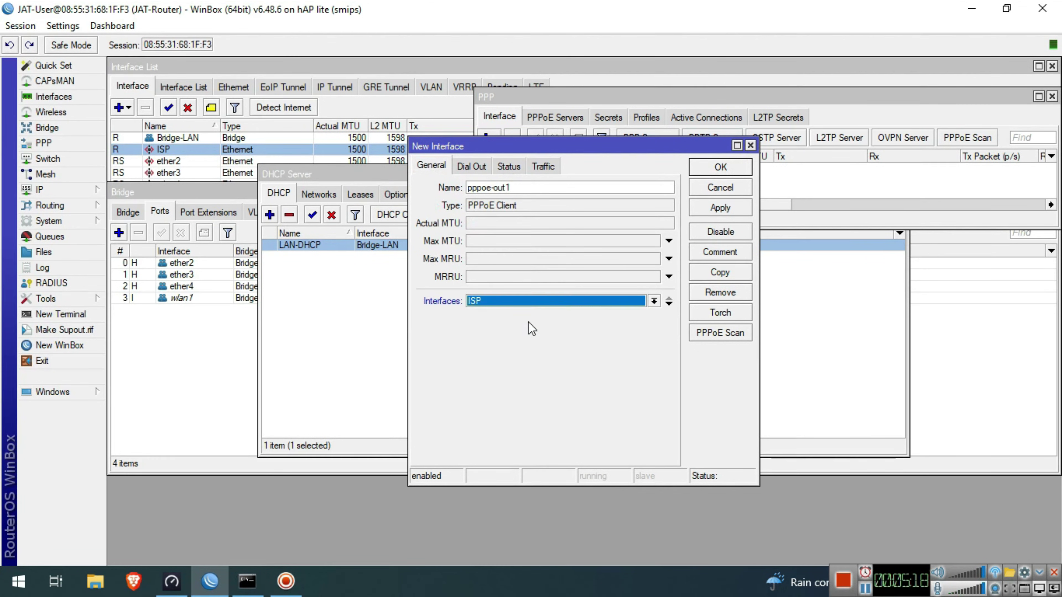
- Enter the PPPoE username and password under Dial Out and save the client
{"action": "left_click", "coordinate": [478, 167]}
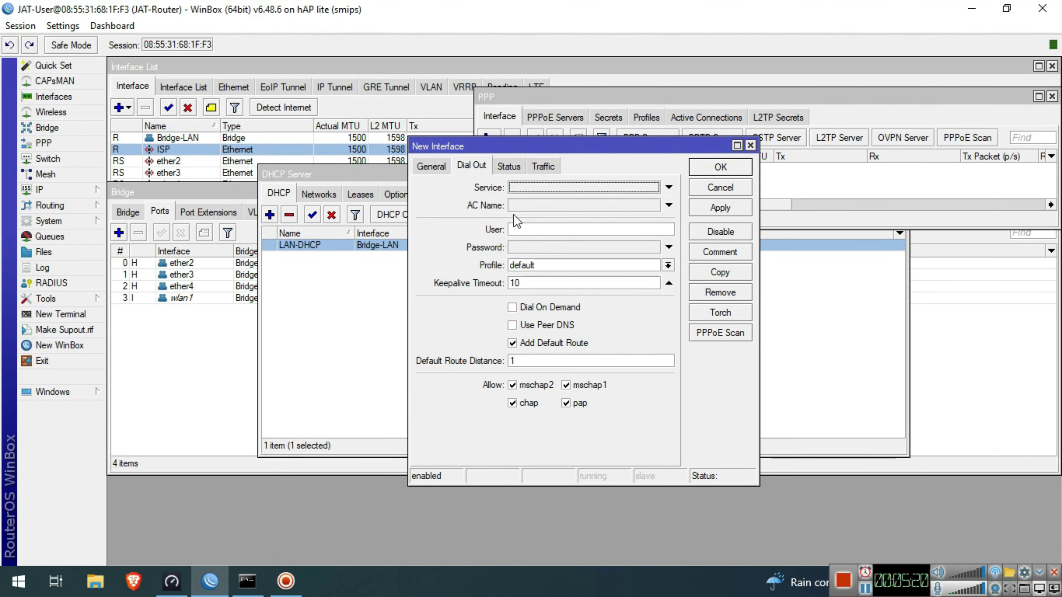
{"action": "left_click", "coordinate": [535, 231]}
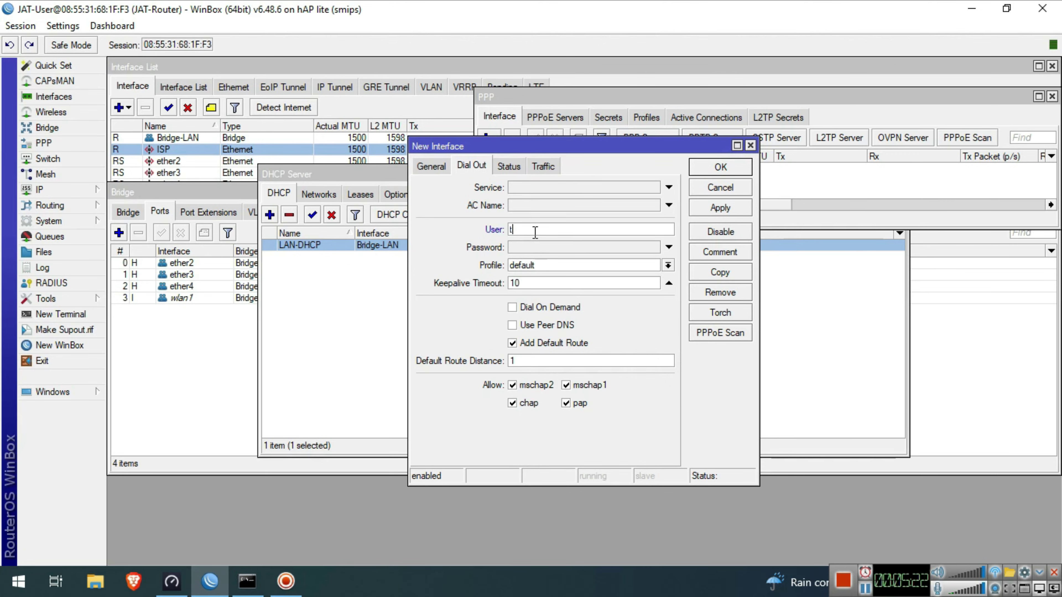
{"action": "type", "text": "test1"}
{"action": "left_click", "coordinate": [538, 248]}
{"action": "type", "text": "te"}
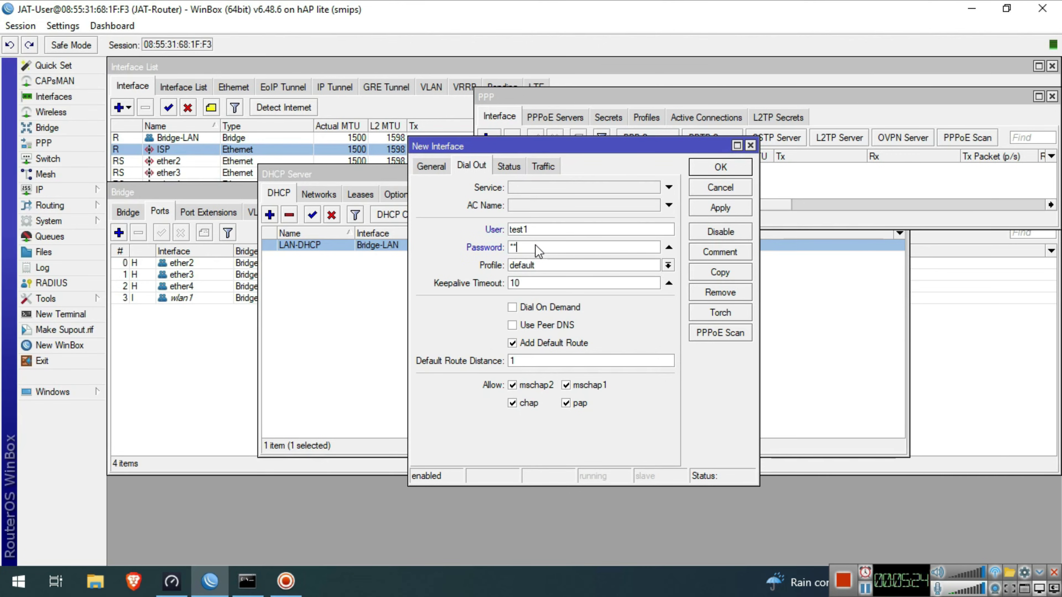
{"action": "type", "text": "st"}
{"action": "left_click", "coordinate": [720, 167]}
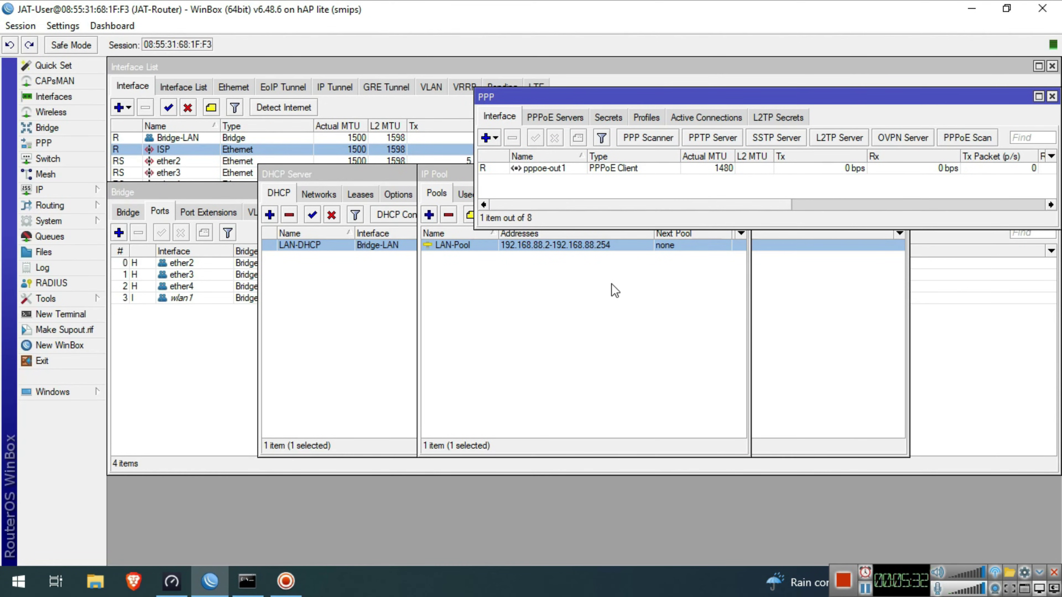
- Check pppoe-out1's status shows it connected with local address 192.168.10.254
{"action": "left_click", "coordinate": [503, 171]}
{"action": "double_click", "coordinate": [530, 172]}
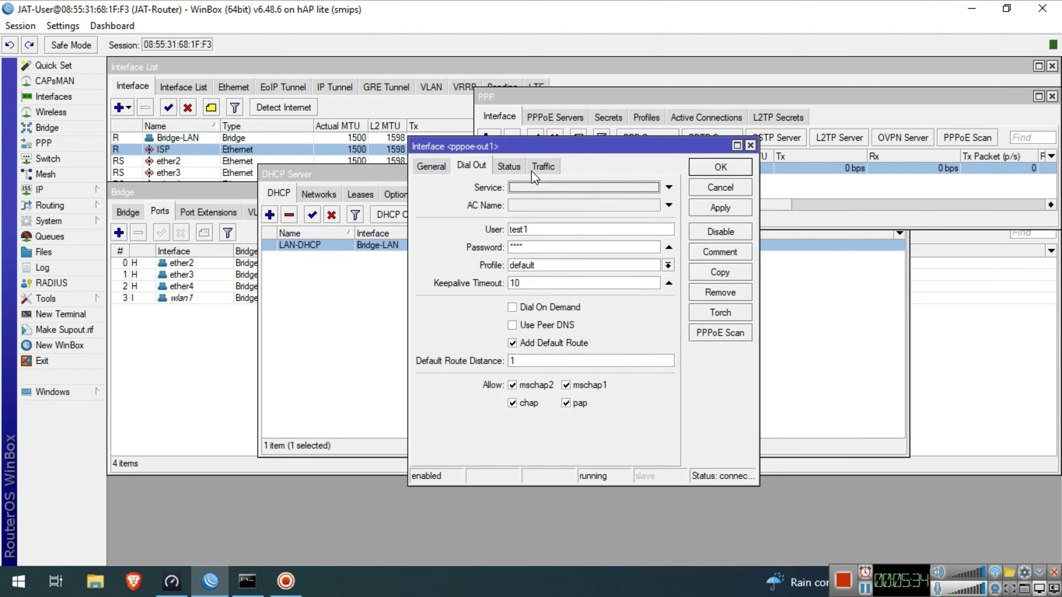
{"action": "left_click", "coordinate": [519, 168]}
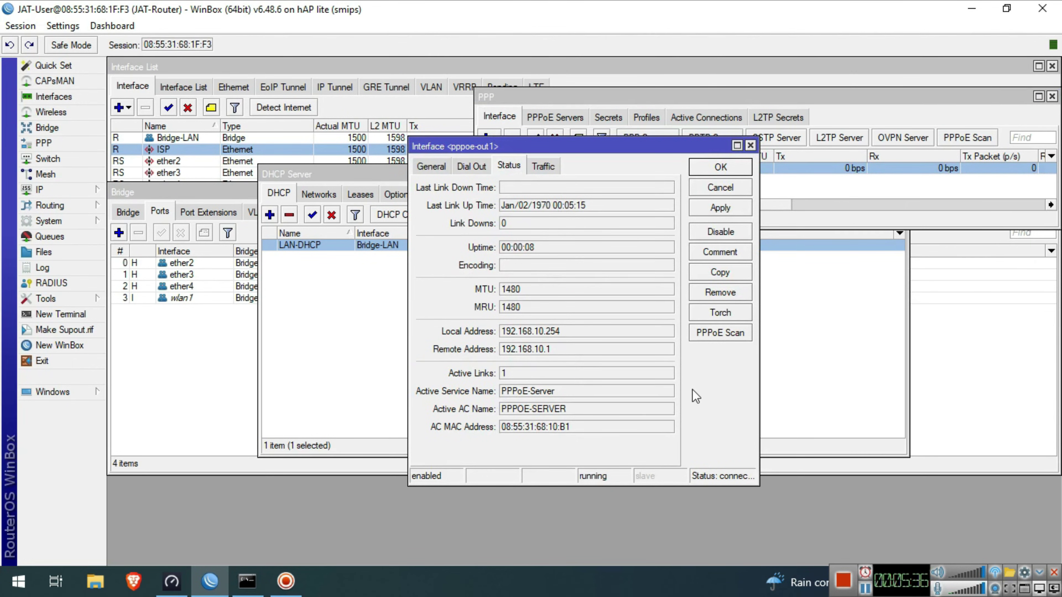
{"action": "left_click", "coordinate": [704, 397]}
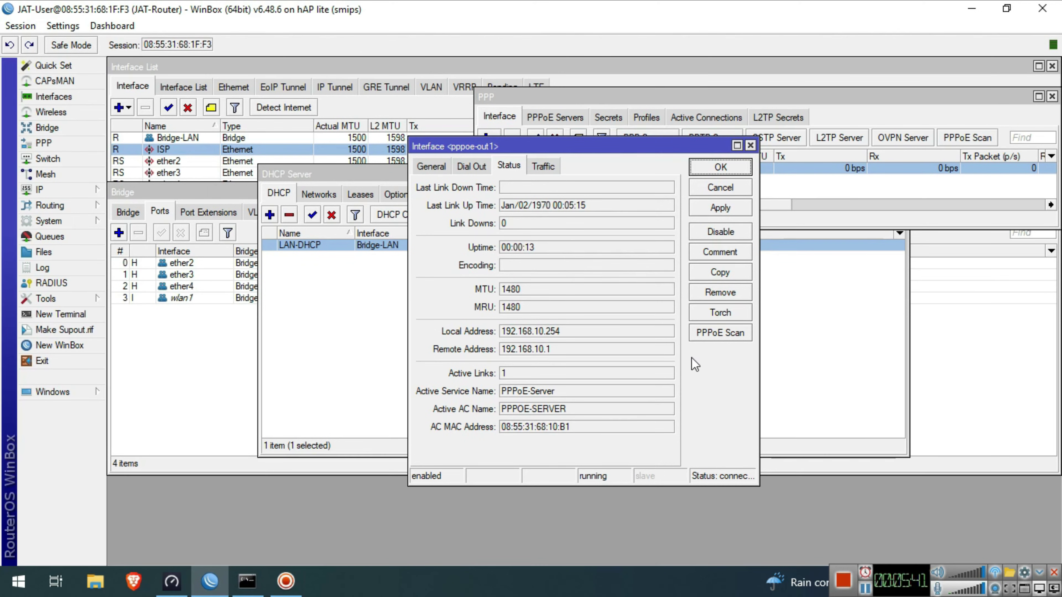
- Add a NAT rule with chain srcnat and out interface pppoe-out1
{"action": "left_click", "coordinate": [61, 191]}
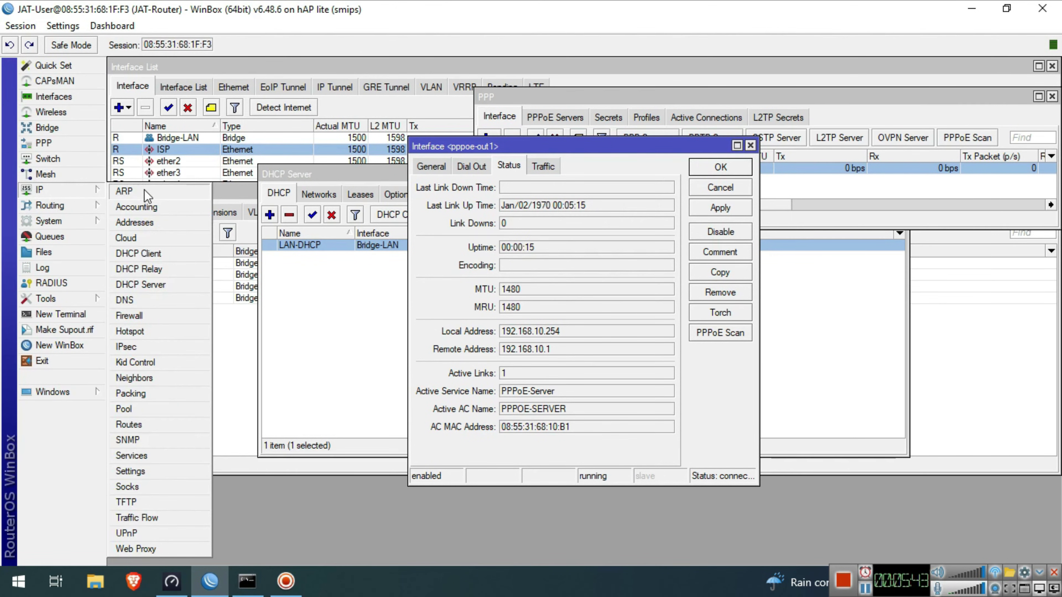
{"action": "left_click", "coordinate": [146, 317]}
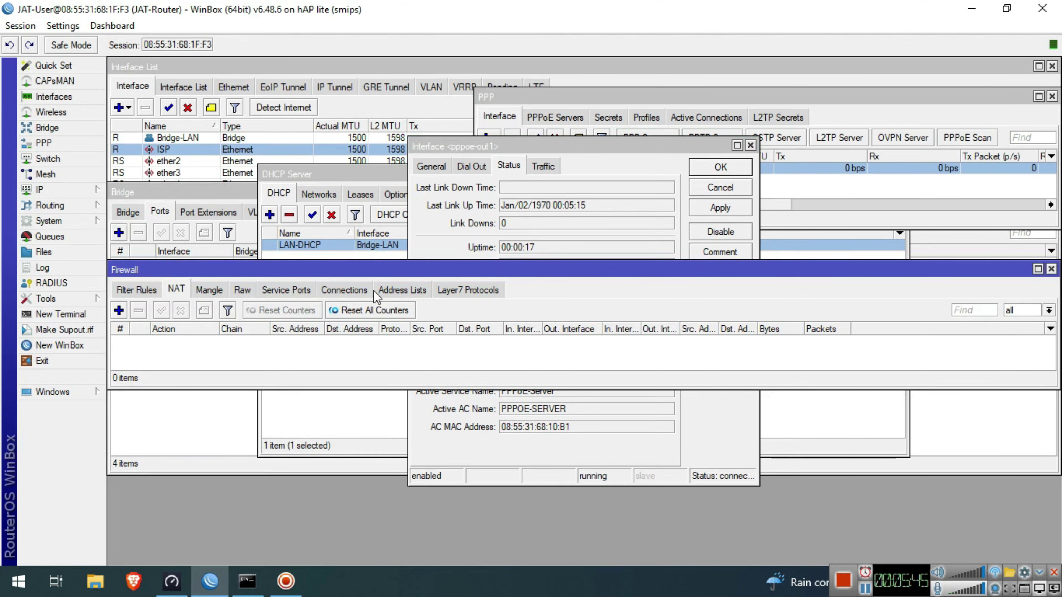
{"action": "left_click", "coordinate": [119, 309]}
{"action": "left_click", "coordinate": [468, 154]}
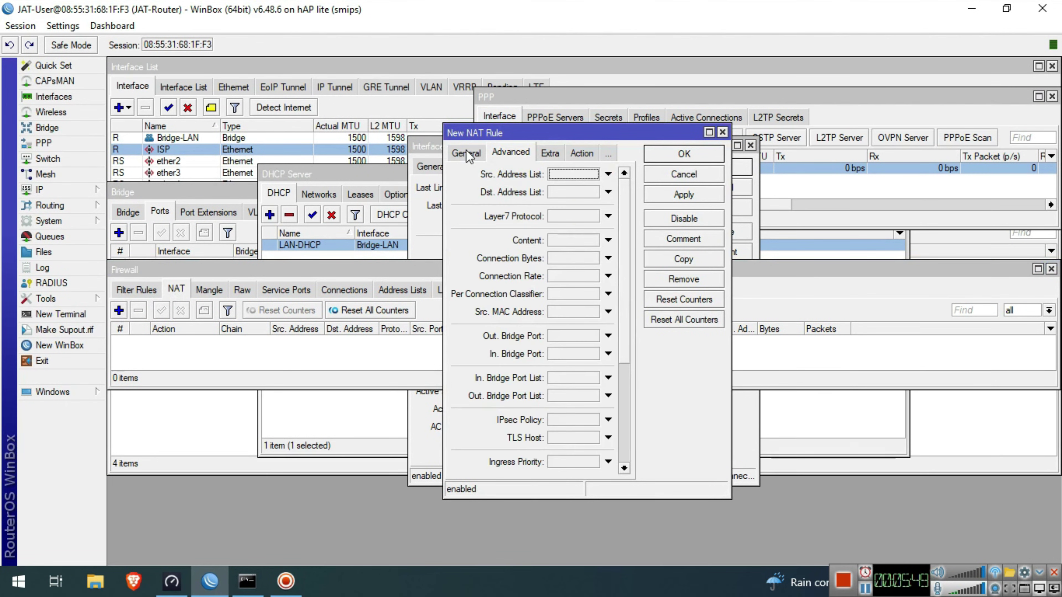
{"action": "left_click", "coordinate": [467, 153]}
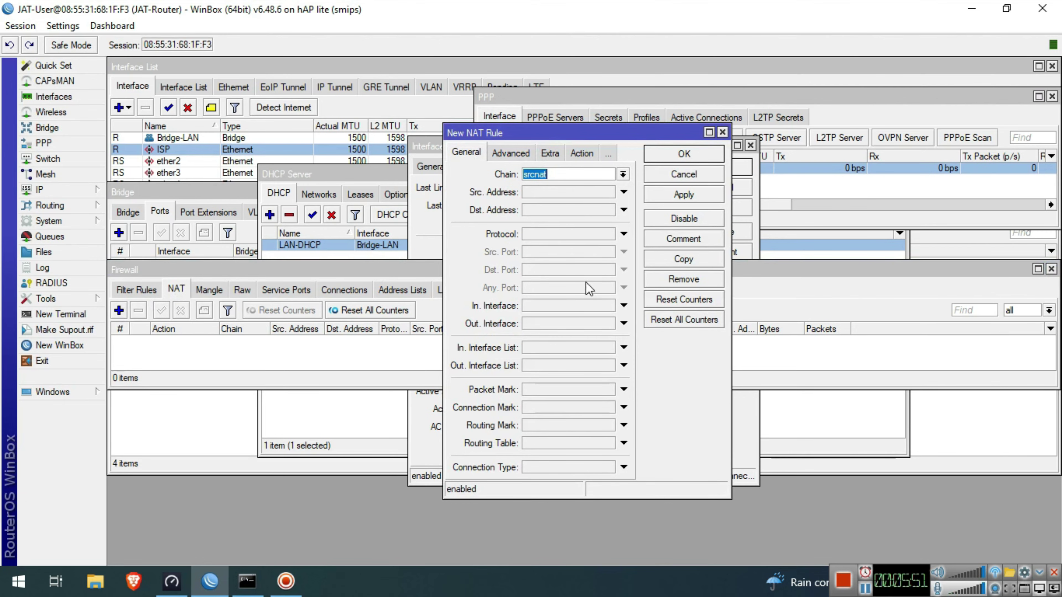
{"action": "left_click", "coordinate": [561, 328]}
{"action": "left_click", "coordinate": [609, 324]}
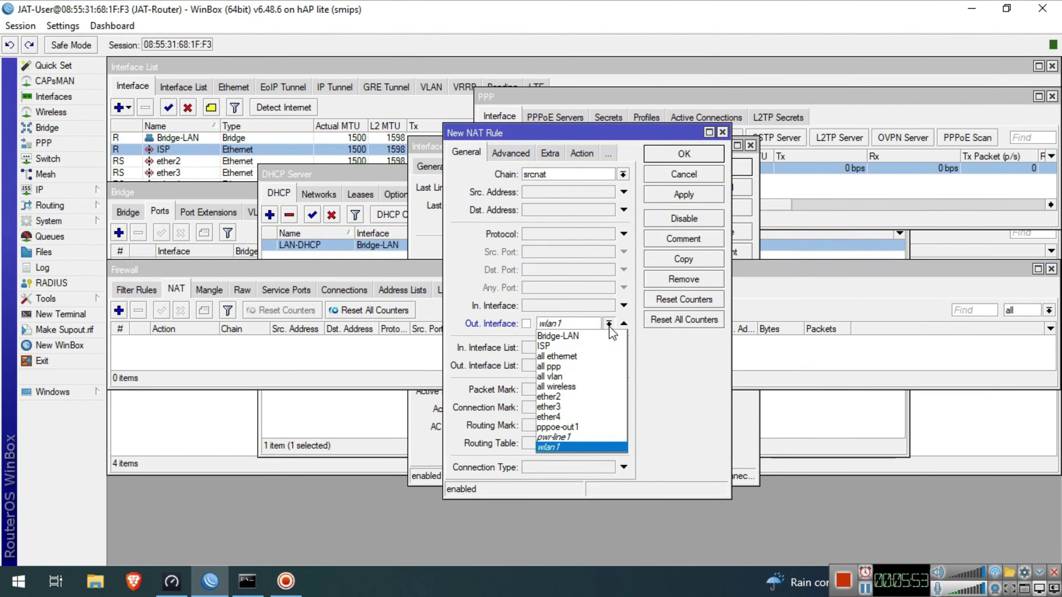
{"action": "left_click", "coordinate": [582, 427]}
- Set the rule's action to masquerade and save it
{"action": "left_click", "coordinate": [582, 154]}
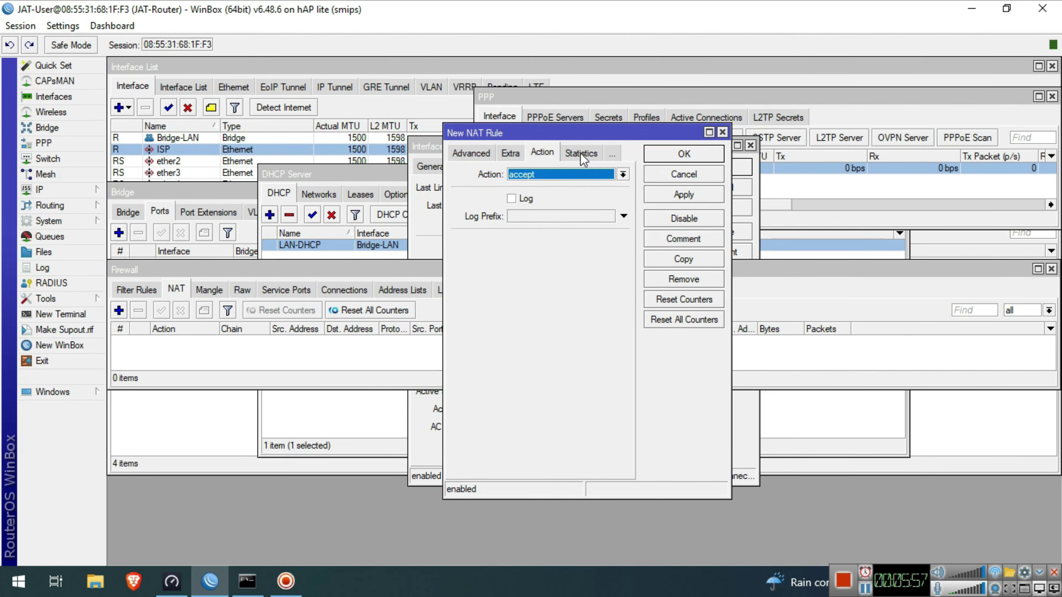
{"action": "left_click", "coordinate": [567, 175]}
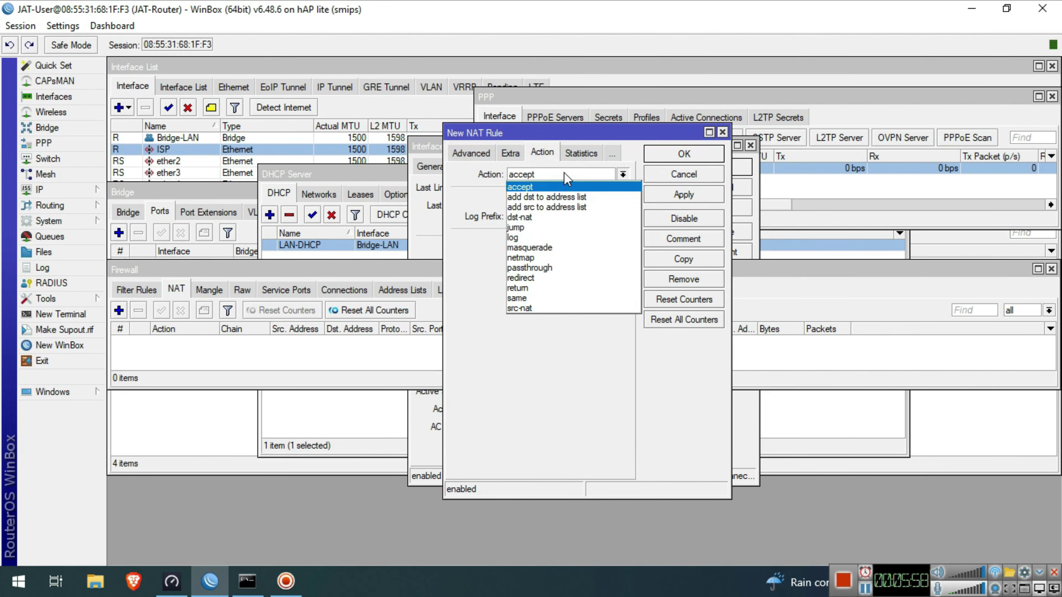
{"action": "left_click", "coordinate": [539, 248]}
{"action": "left_click", "coordinate": [684, 154]}
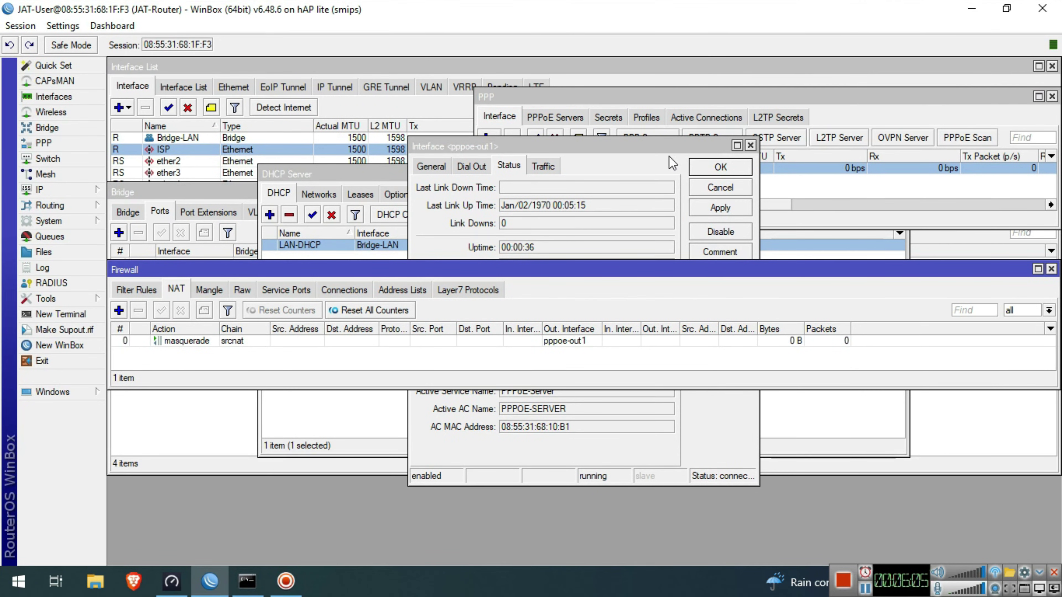
- Ping google.com from a WinBox terminal, getting replies from 142.251.220.110
{"action": "left_click", "coordinate": [62, 316]}
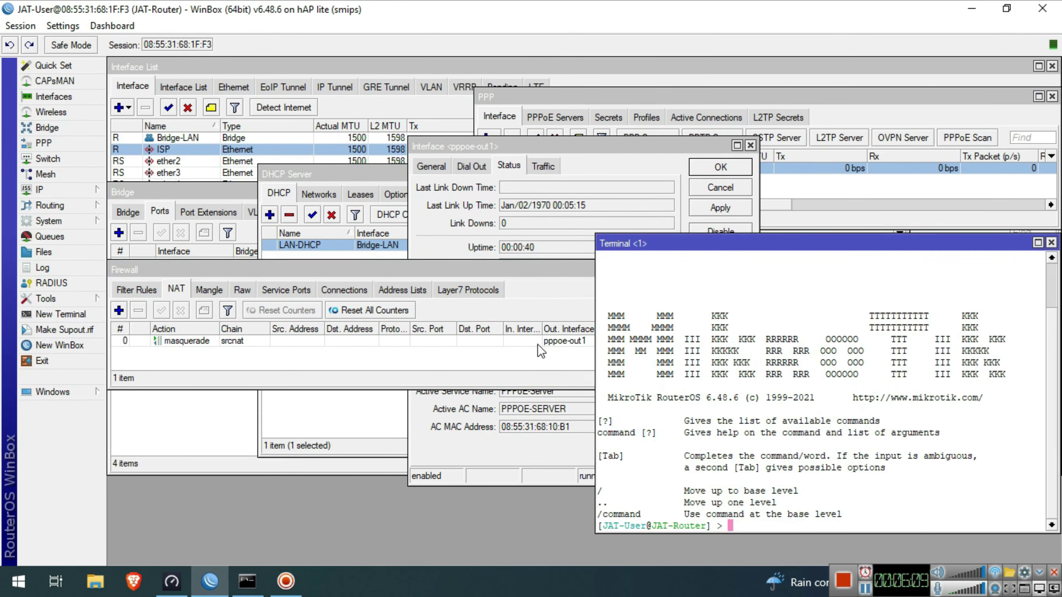
{"action": "type", "text": "ping google"}
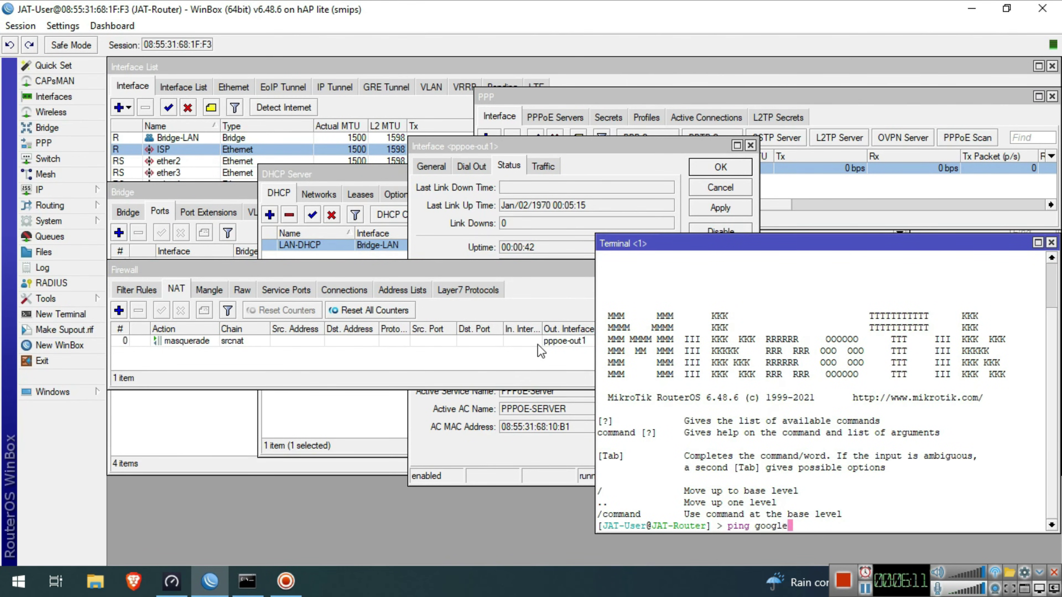
{"action": "type", "text": ".com"}
{"action": "key", "text": "Return"}
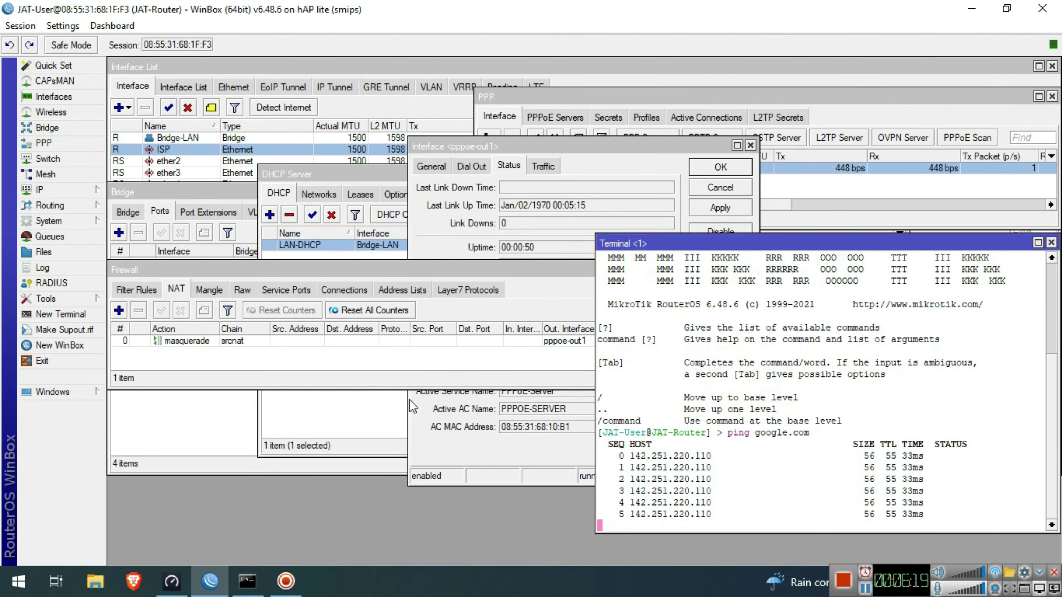
{"action": "left_click", "coordinate": [260, 585]}
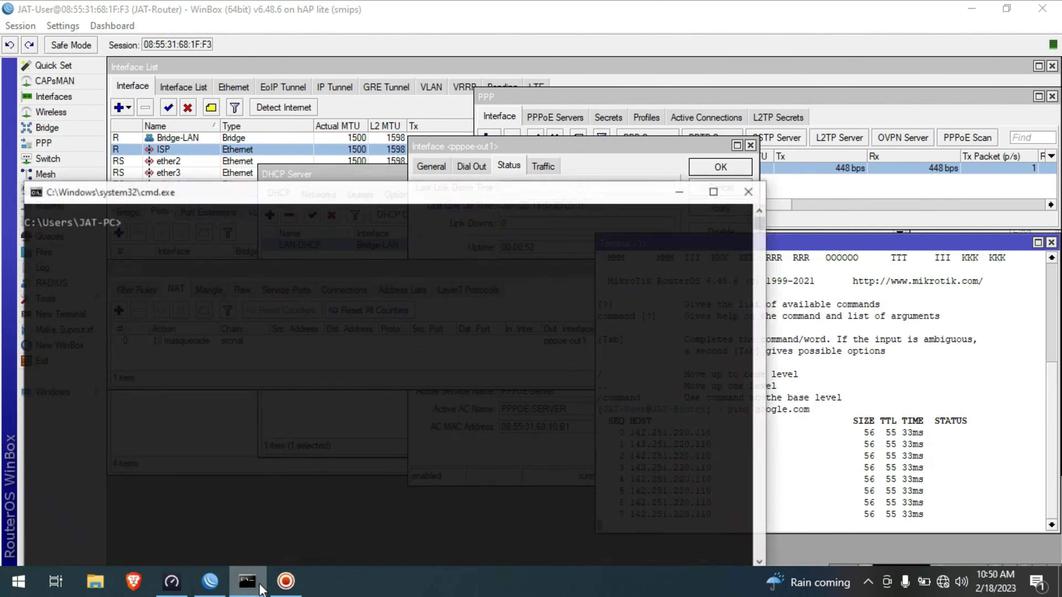
- Run ipconfig to confirm the PC's address 192.168.88.254 with gateway 192.168.88.1
{"action": "type", "text": "ipc"}
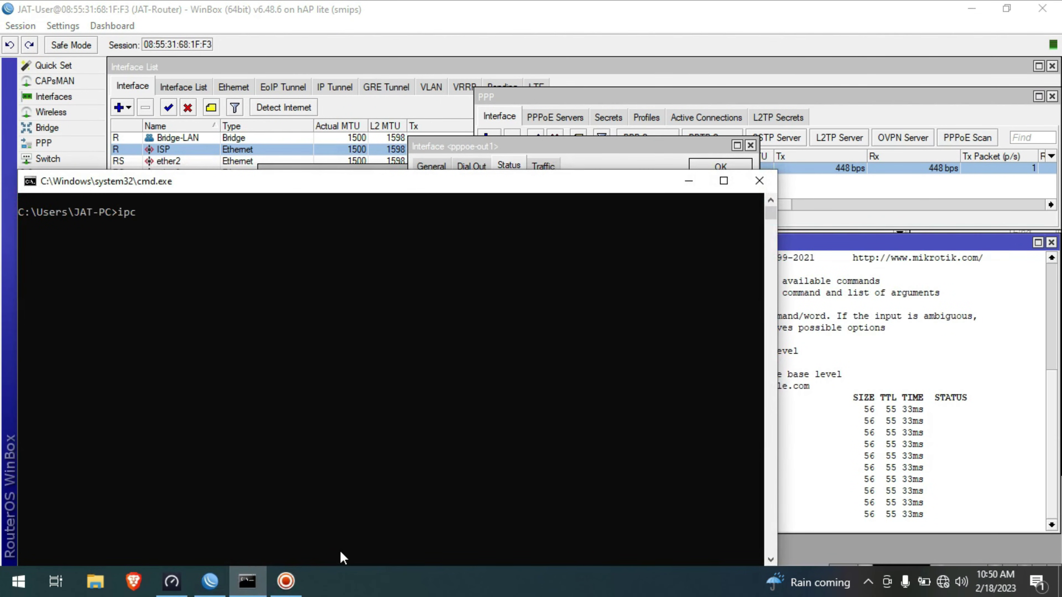
{"action": "type", "text": "onfig"}
{"action": "key", "text": "Return"}
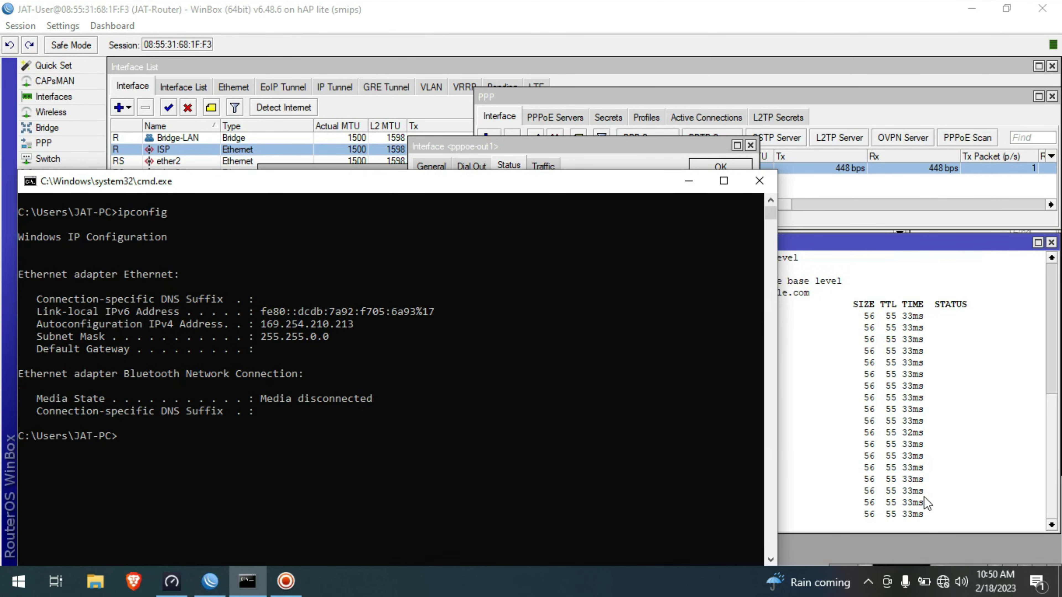
{"action": "right_click", "coordinate": [947, 588]}
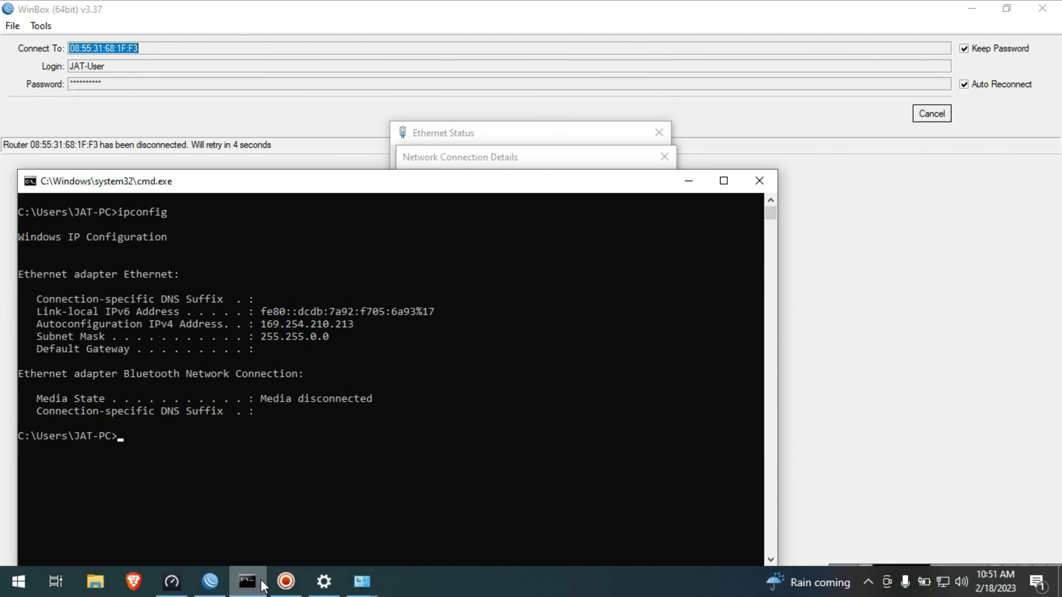
{"action": "key", "text": "Return"}
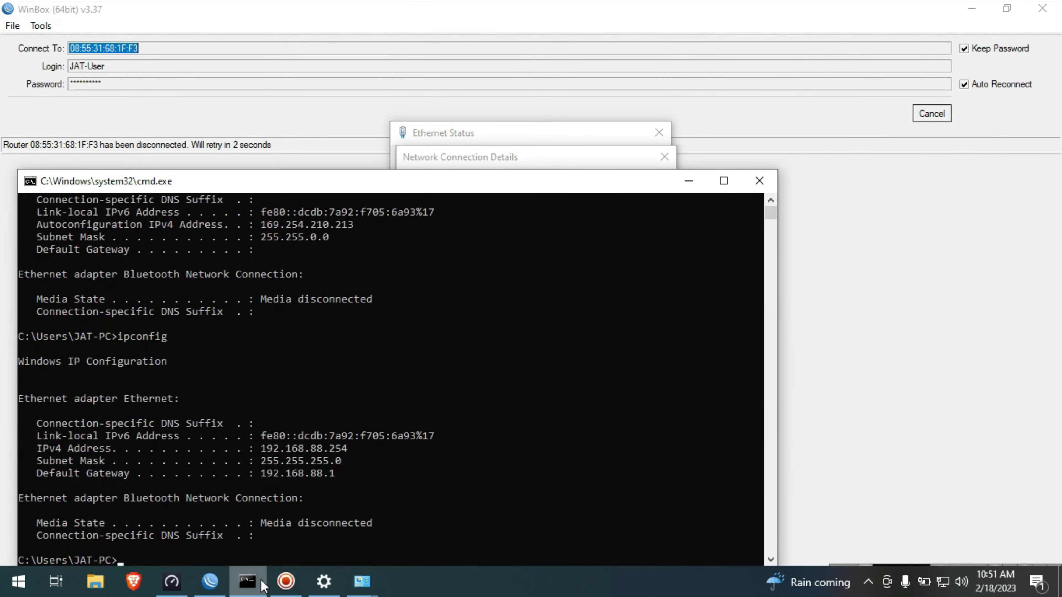
{"action": "left_click_drag", "start_coordinate": [353, 451], "coordinate": [259, 448]}
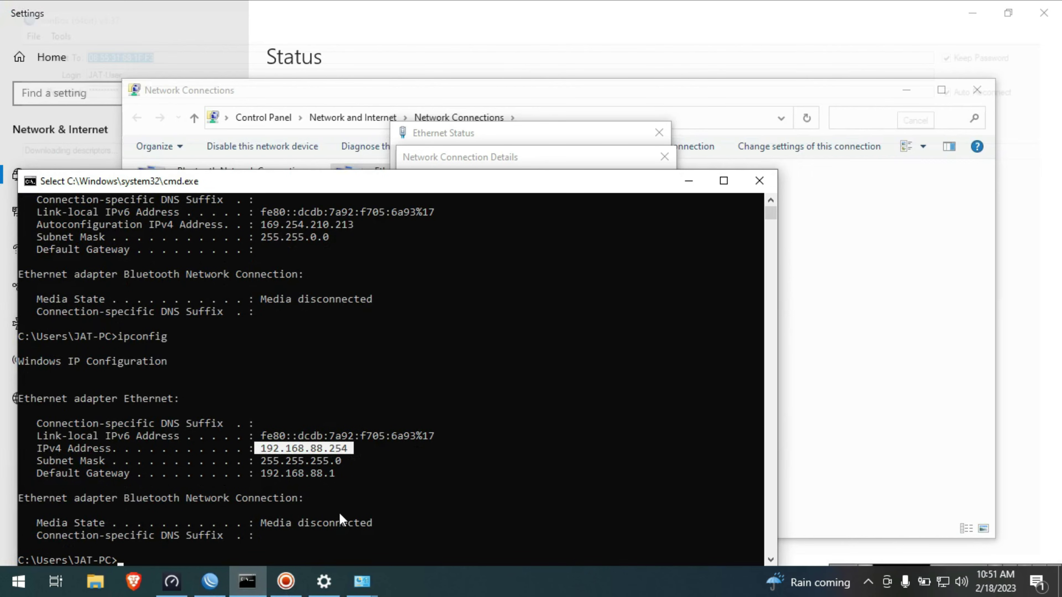
{"action": "left_click", "coordinate": [343, 523]}
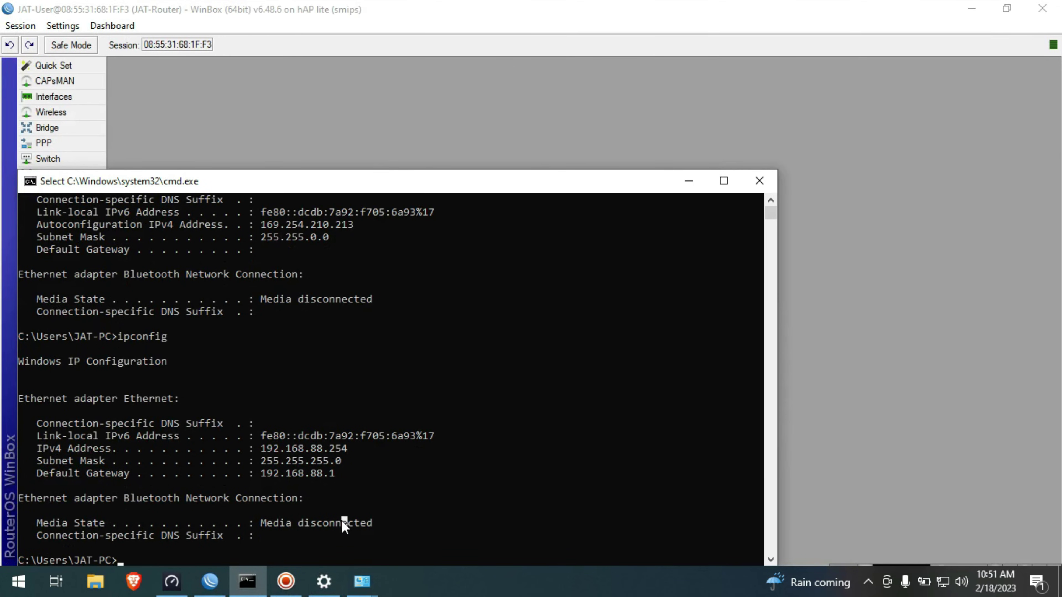
- Ping google.com from the PC, getting 4/4 replies with 0% loss
{"action": "type", "text": "ping google.com"}
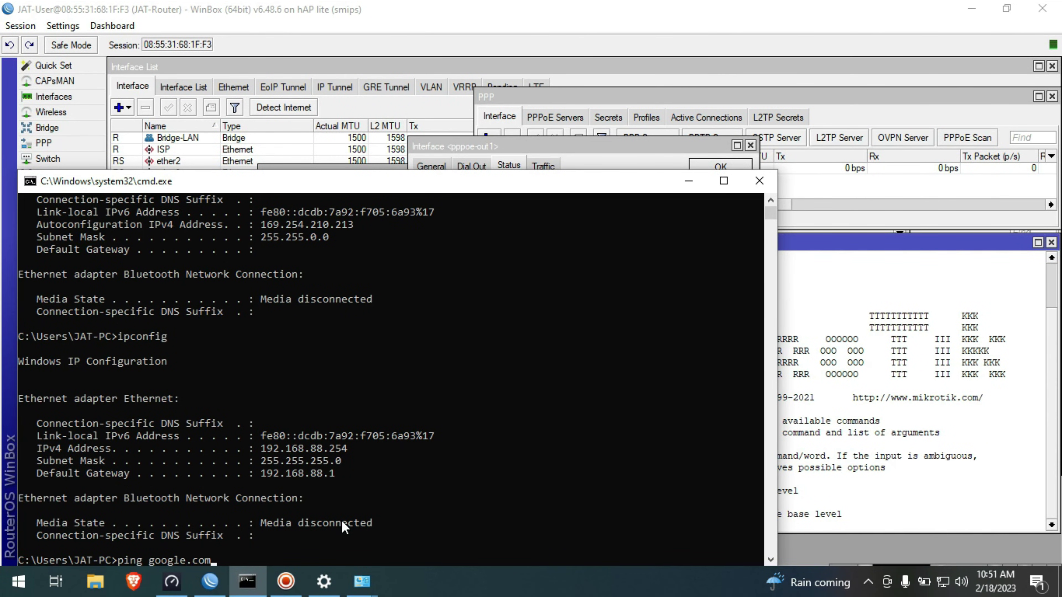
{"action": "key", "text": "Return"}
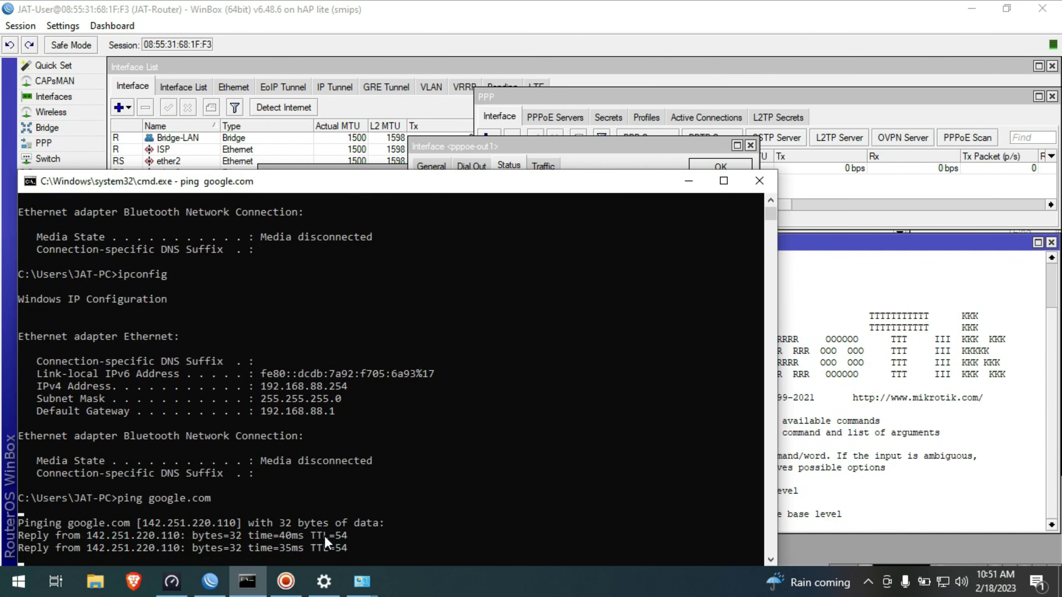
{"action": "left_click", "coordinate": [183, 591]}
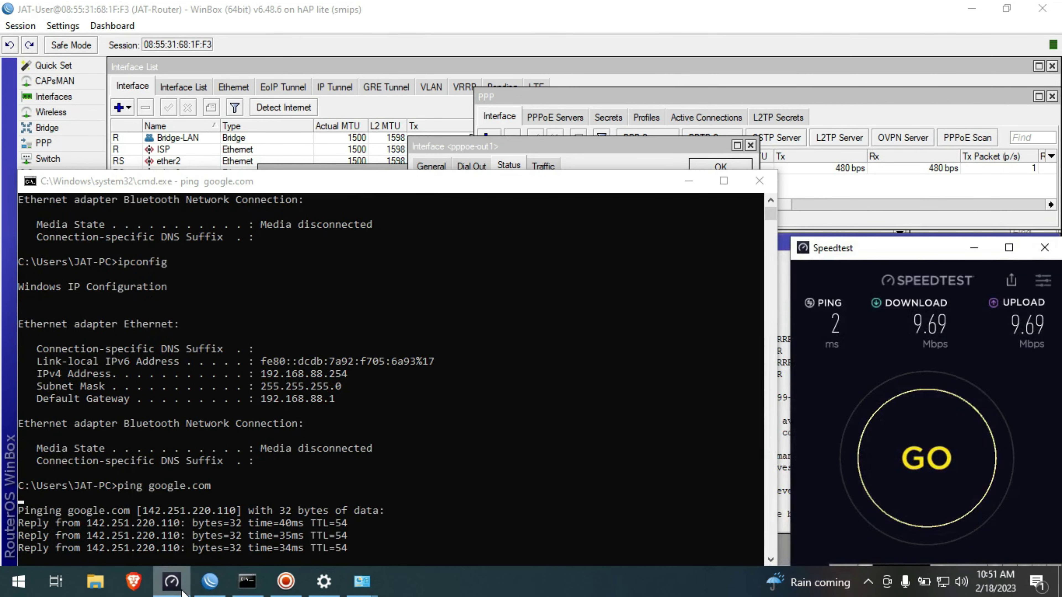
- Run a Speedtest, getting a 3 ms ping and 9.53 Mbps download
{"action": "left_click", "coordinate": [942, 460]}
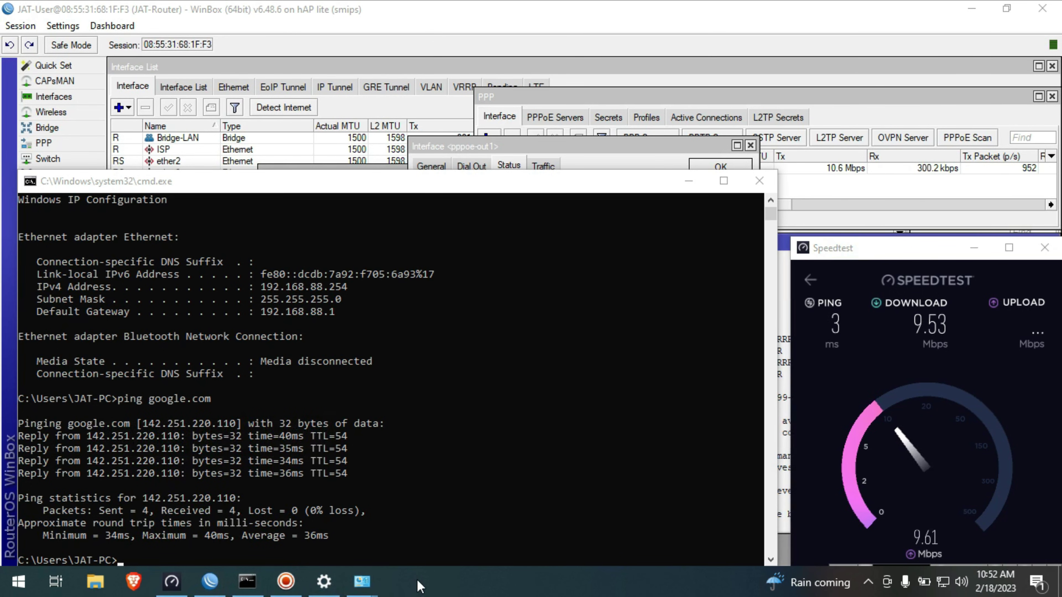
{"action": "left_click", "coordinate": [285, 582]}
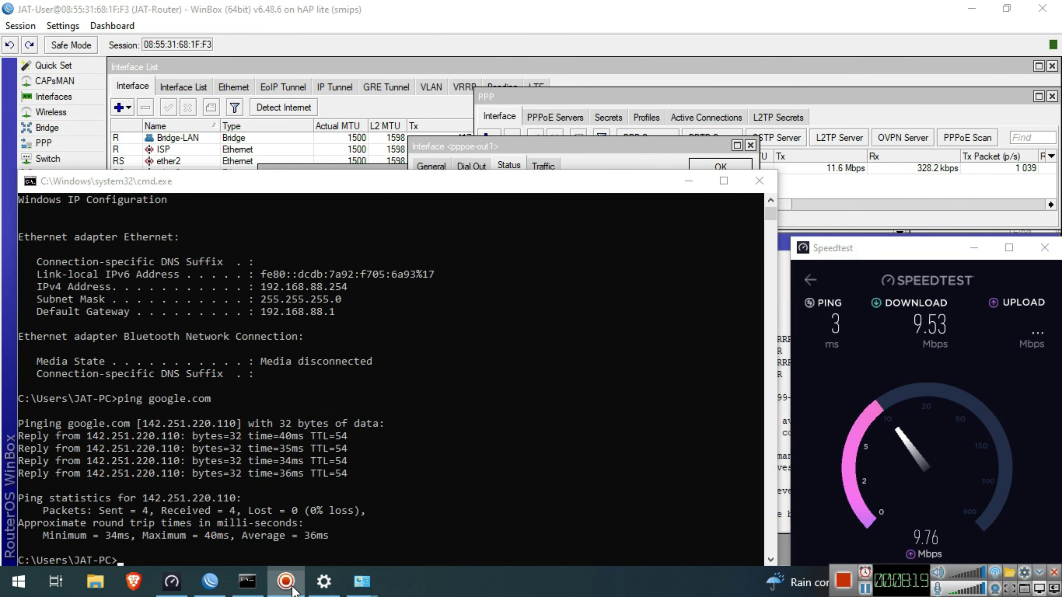